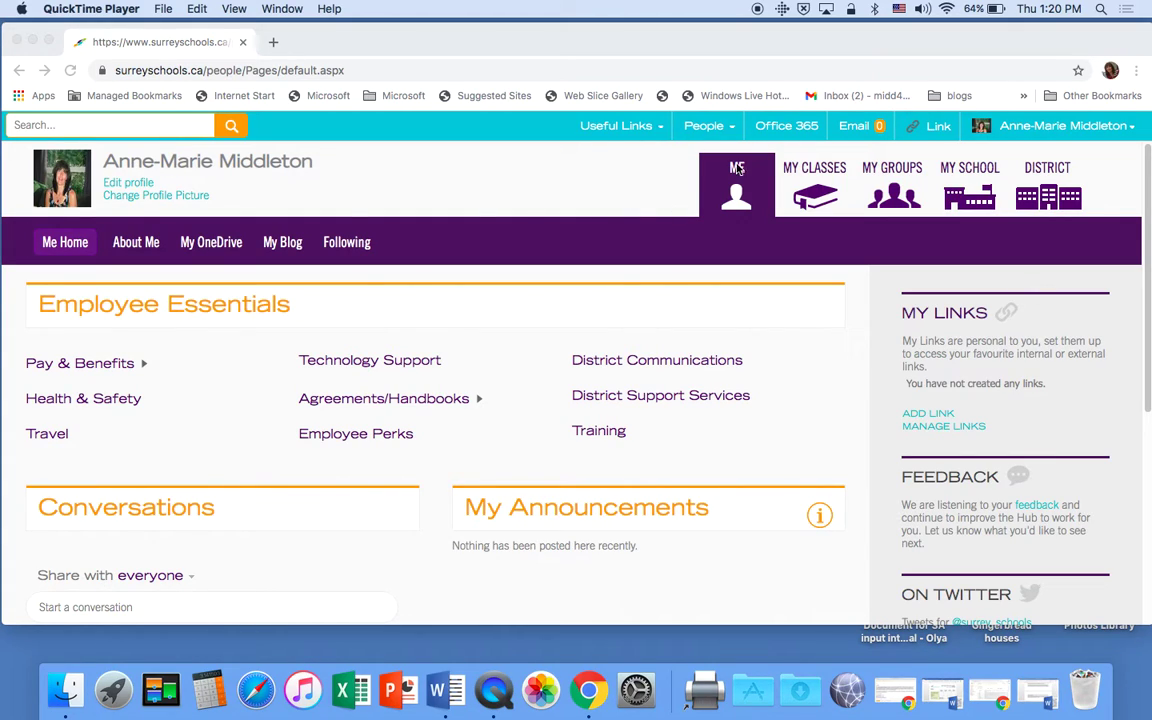
Open Office 365 from the school portal and go to OneDrive.
click(789, 127)
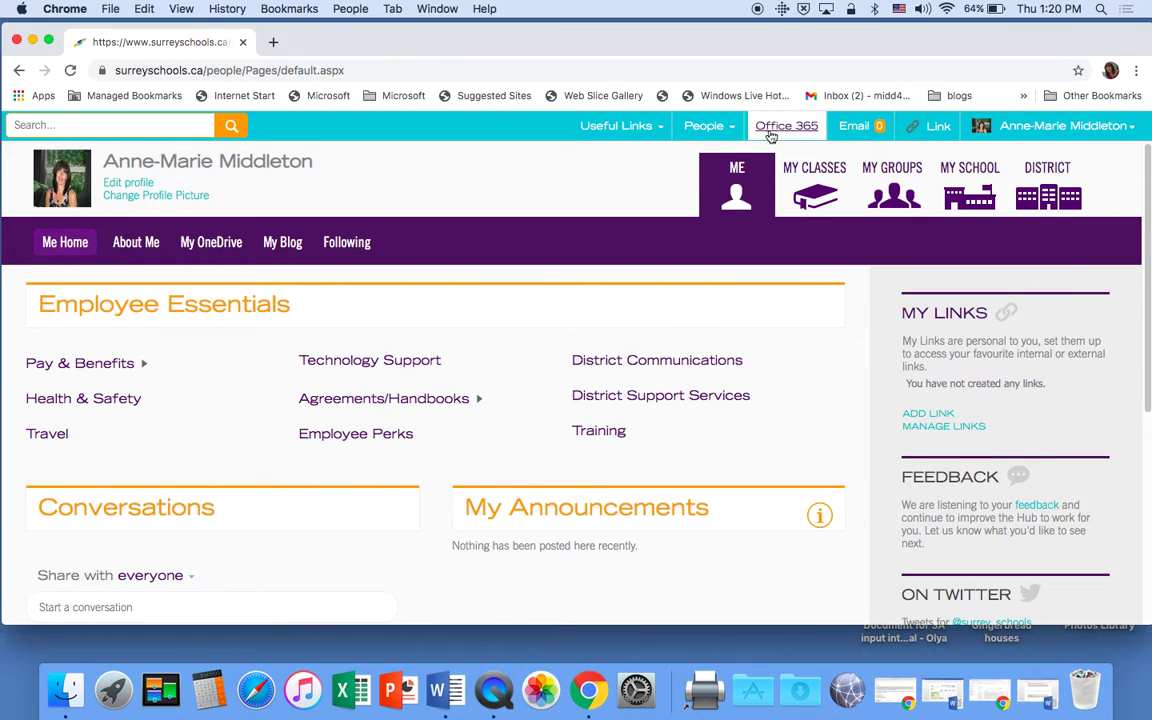
click(787, 127)
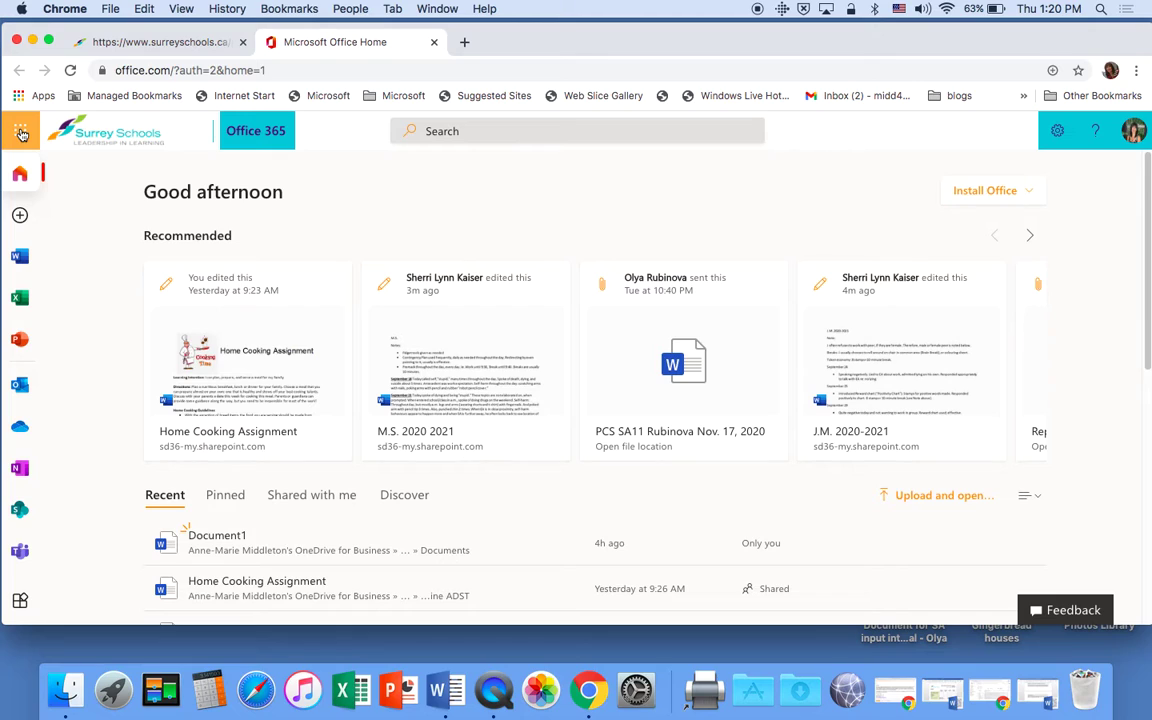
click(22, 134)
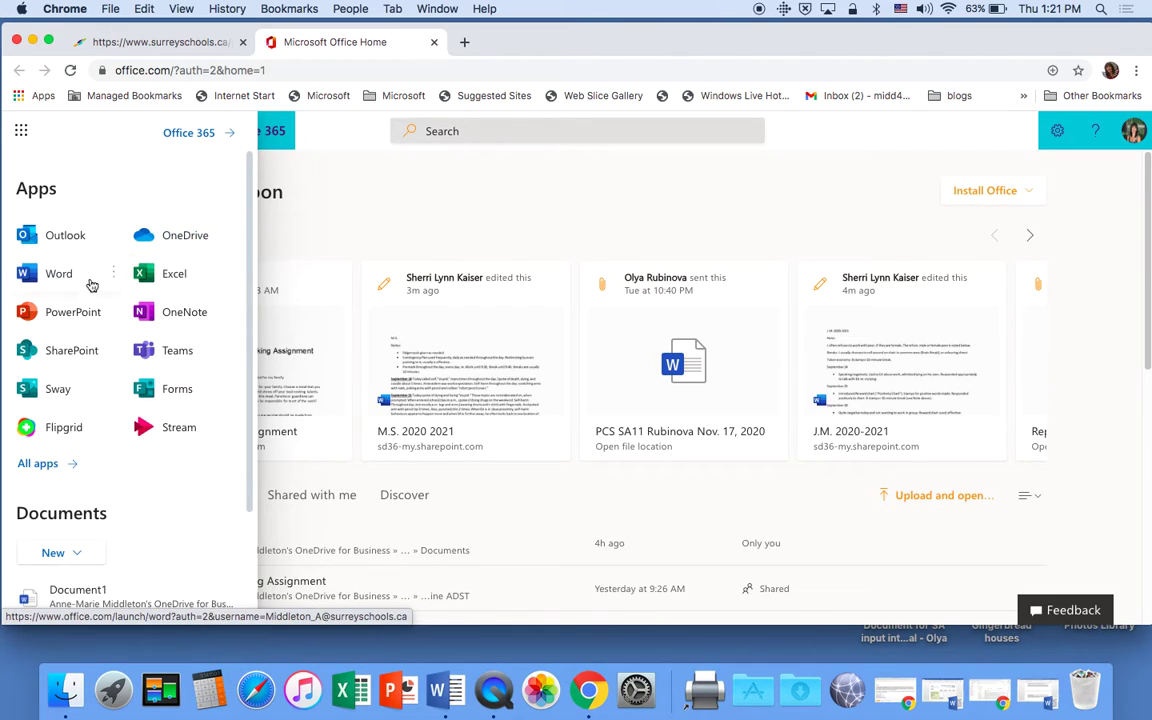
click(186, 236)
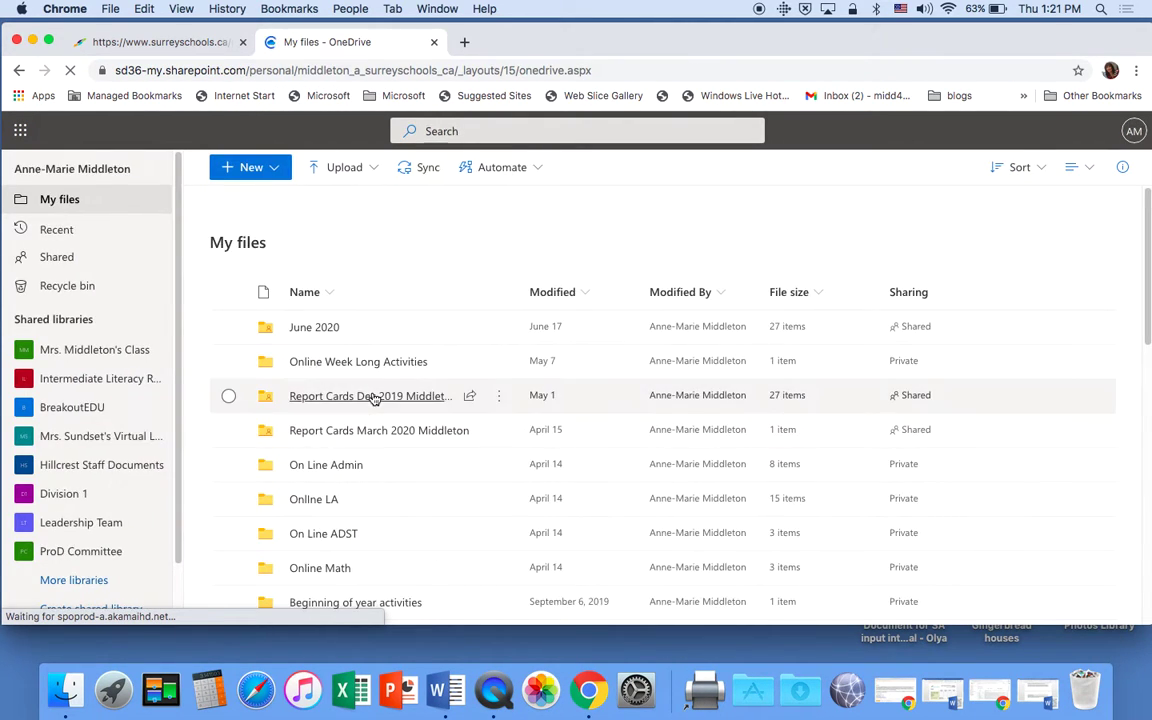
Look through the folders and documents stored in My files, including the Healthy Eating ADST document's details.
scroll(373, 398, down, 5)
scroll(373, 398, down, 10)
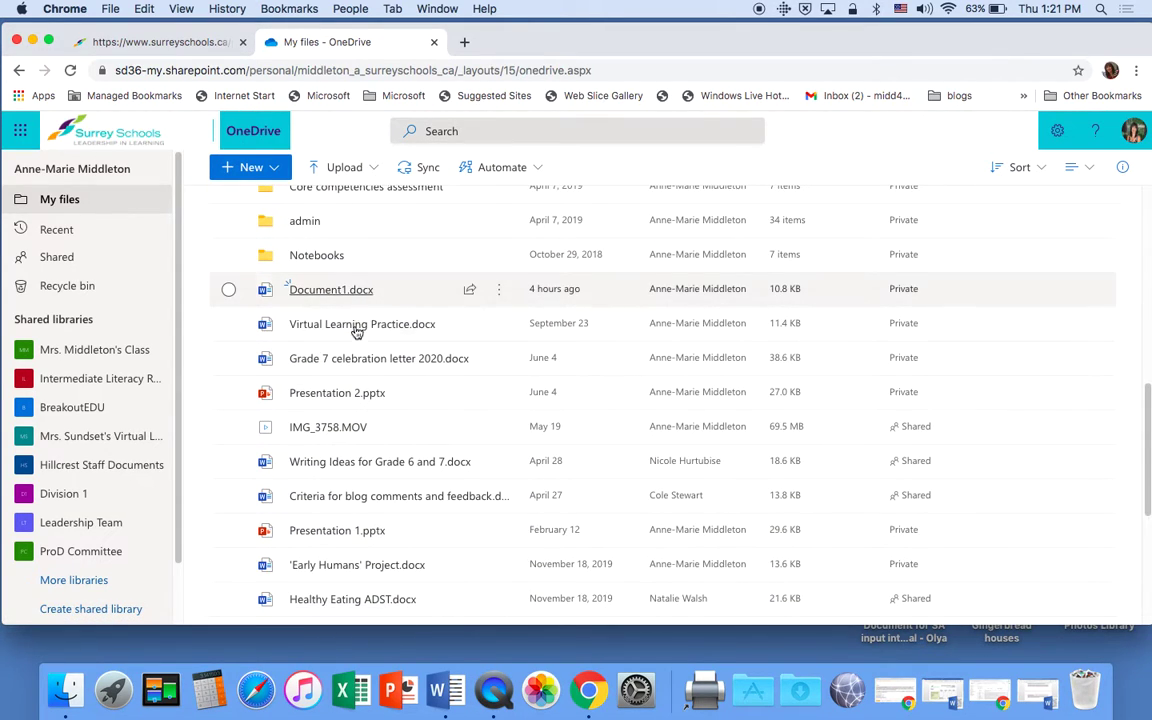
scroll(350, 479, down, 3)
scroll(350, 479, down, 6)
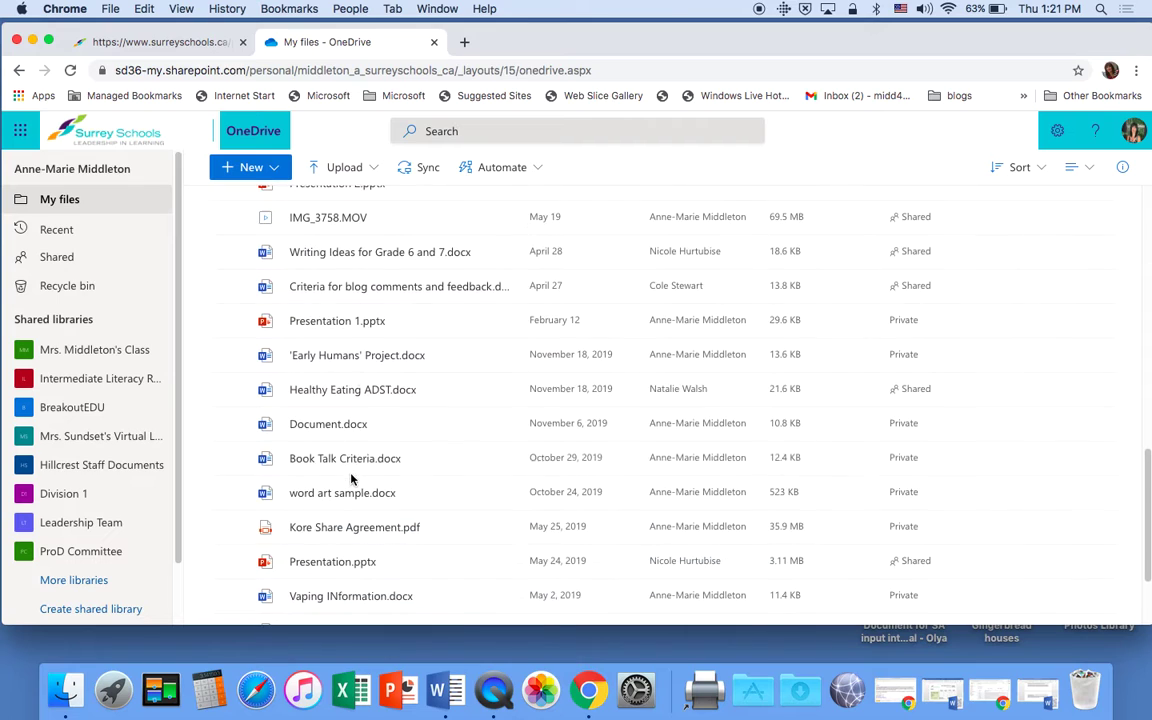
scroll(350, 479, up, 2)
scroll(350, 479, up, 7)
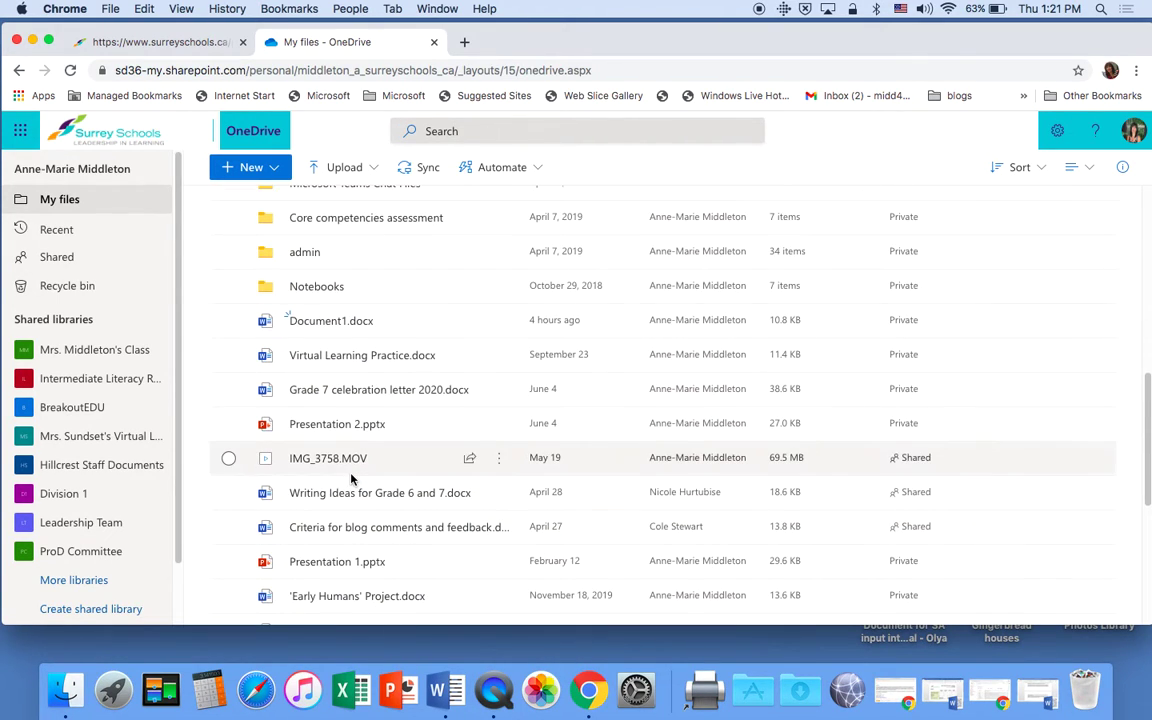
scroll(350, 479, up, 1)
scroll(350, 479, down, 3)
scroll(350, 479, down, 2)
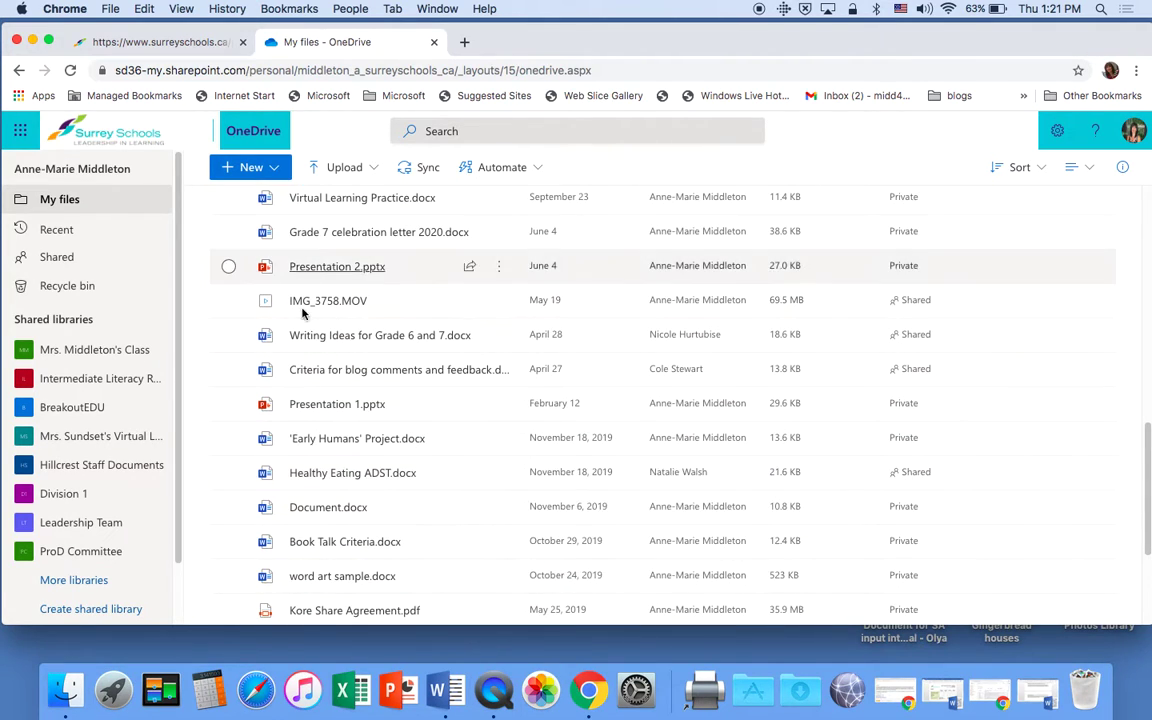
mouse_move(350, 480)
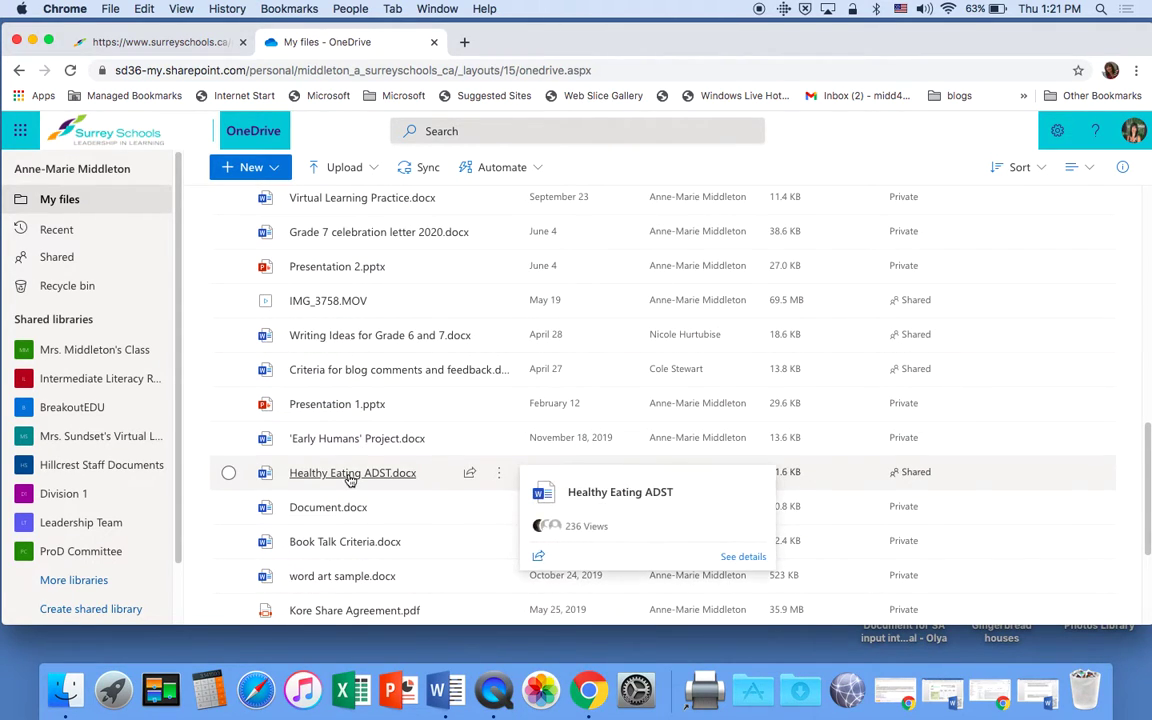
scroll(350, 478, up, 10)
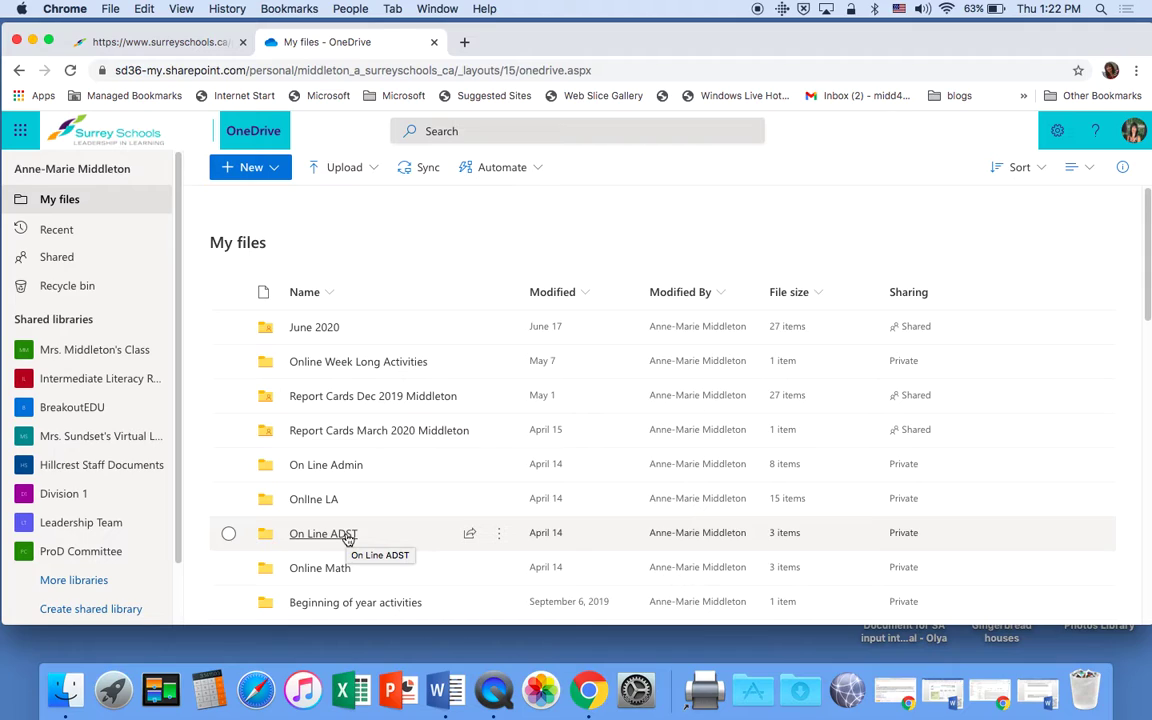
Upload the Gingerbread houses Word file from the computer's Desktop to My files.
click(341, 172)
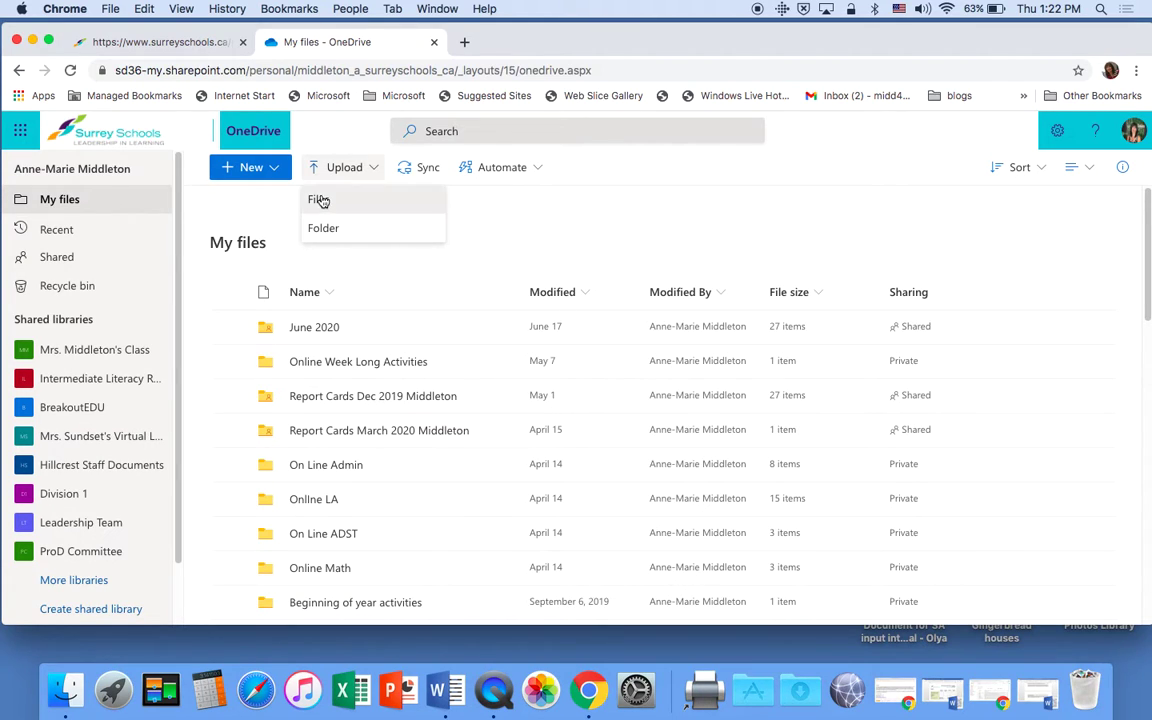
click(321, 200)
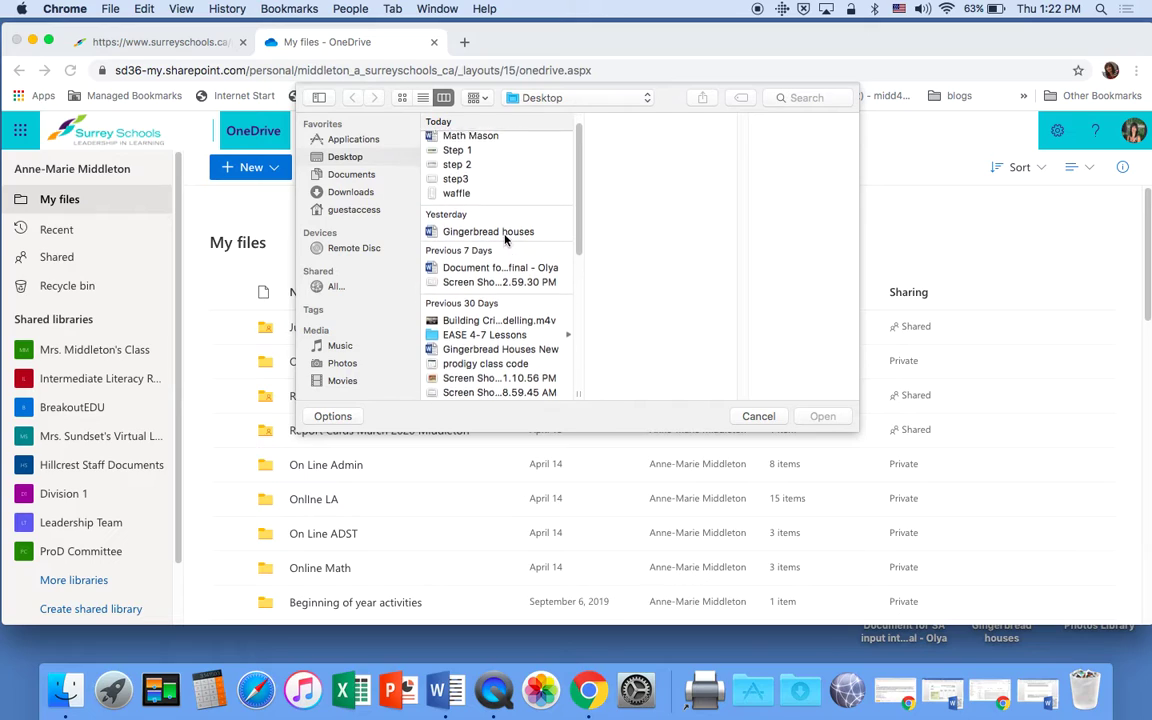
scroll(505, 240, down, 2)
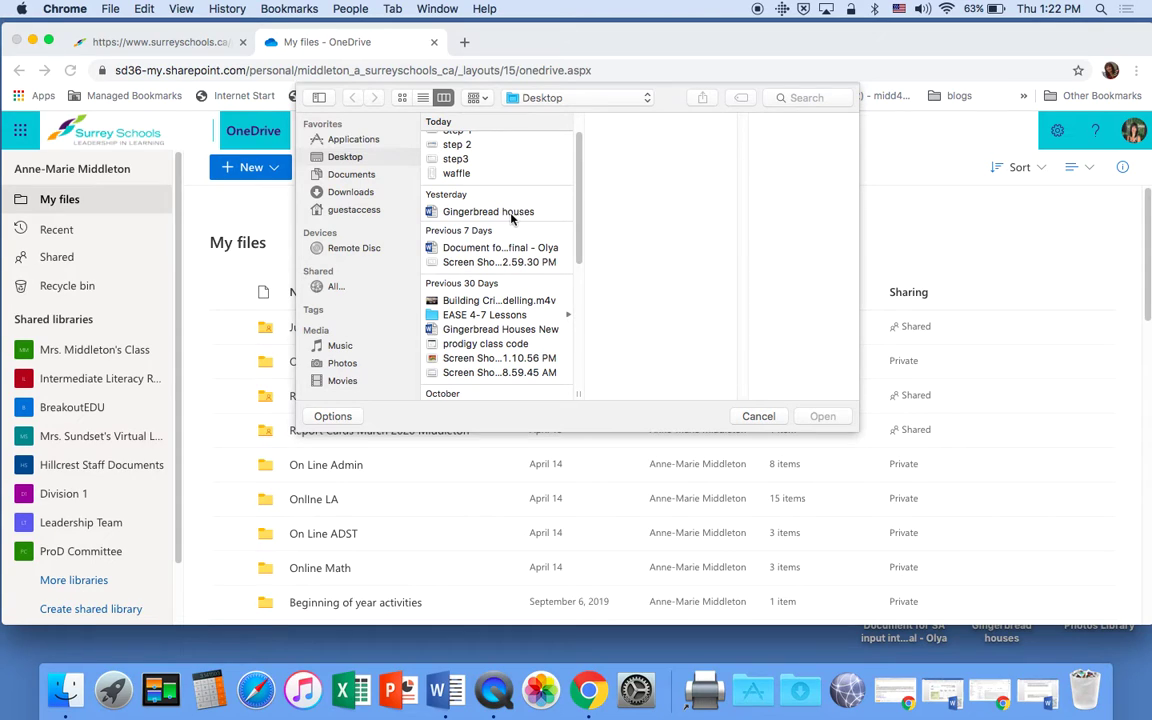
click(493, 213)
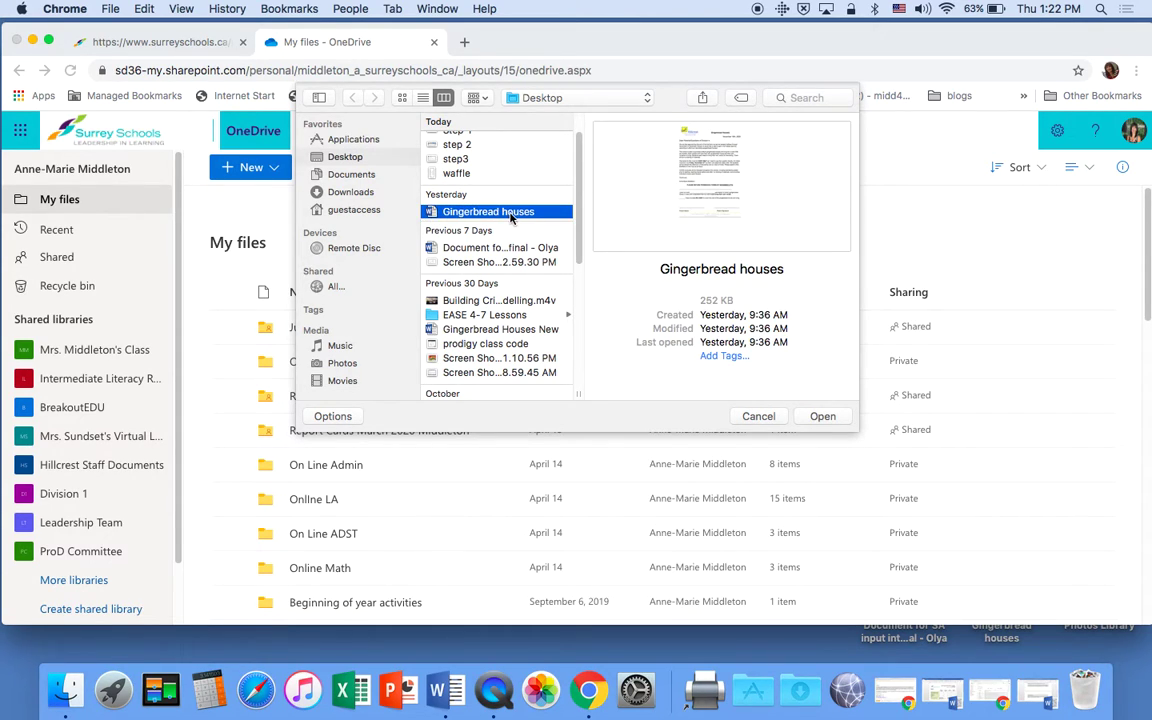
click(820, 417)
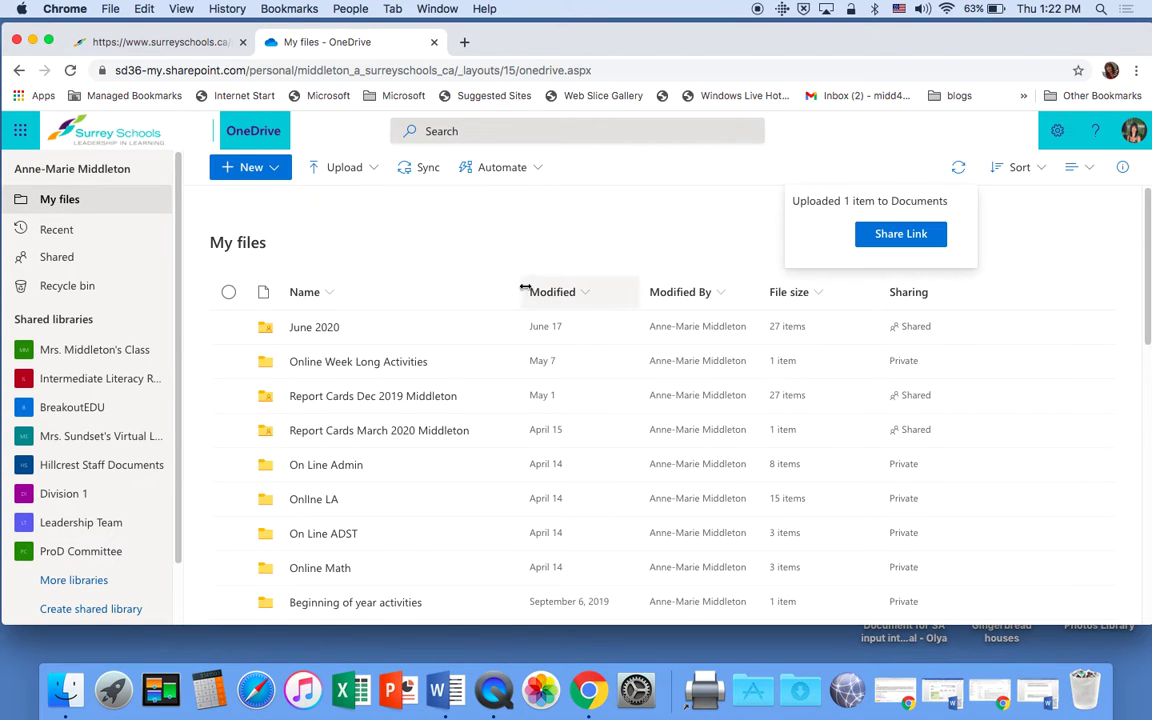
Find the uploaded Gingerbread houses.docx in My files, open it to check its contents, and close it again.
scroll(379, 358, down, 10)
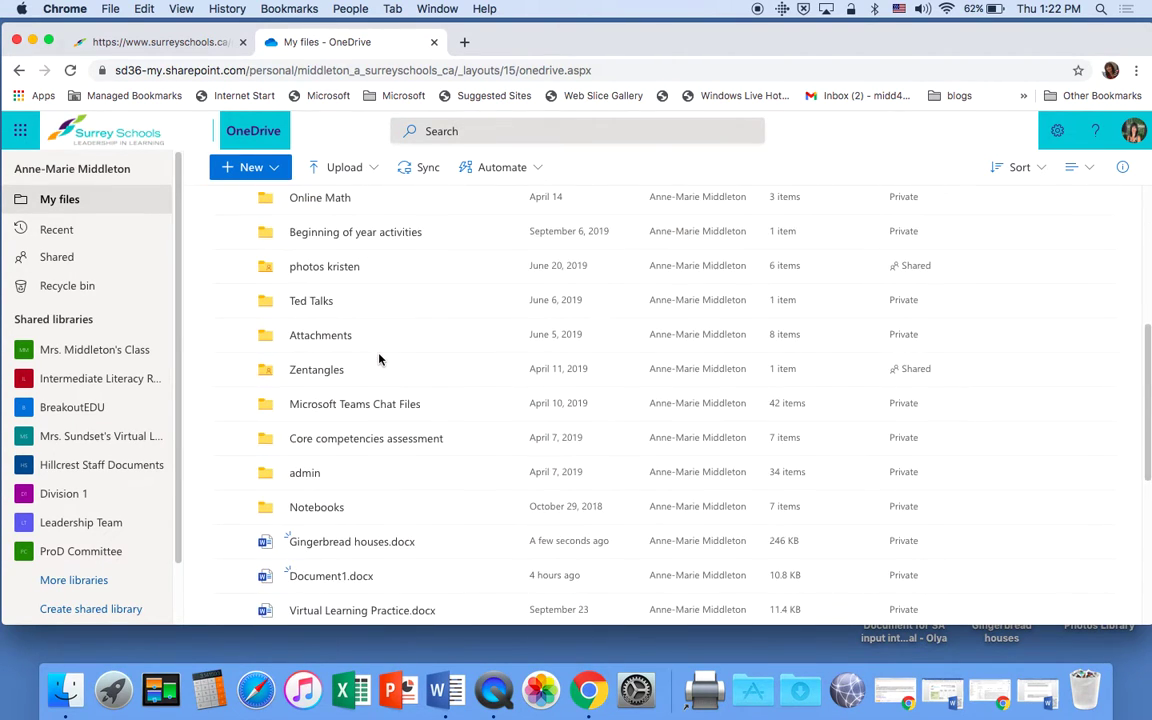
mouse_move(373, 418)
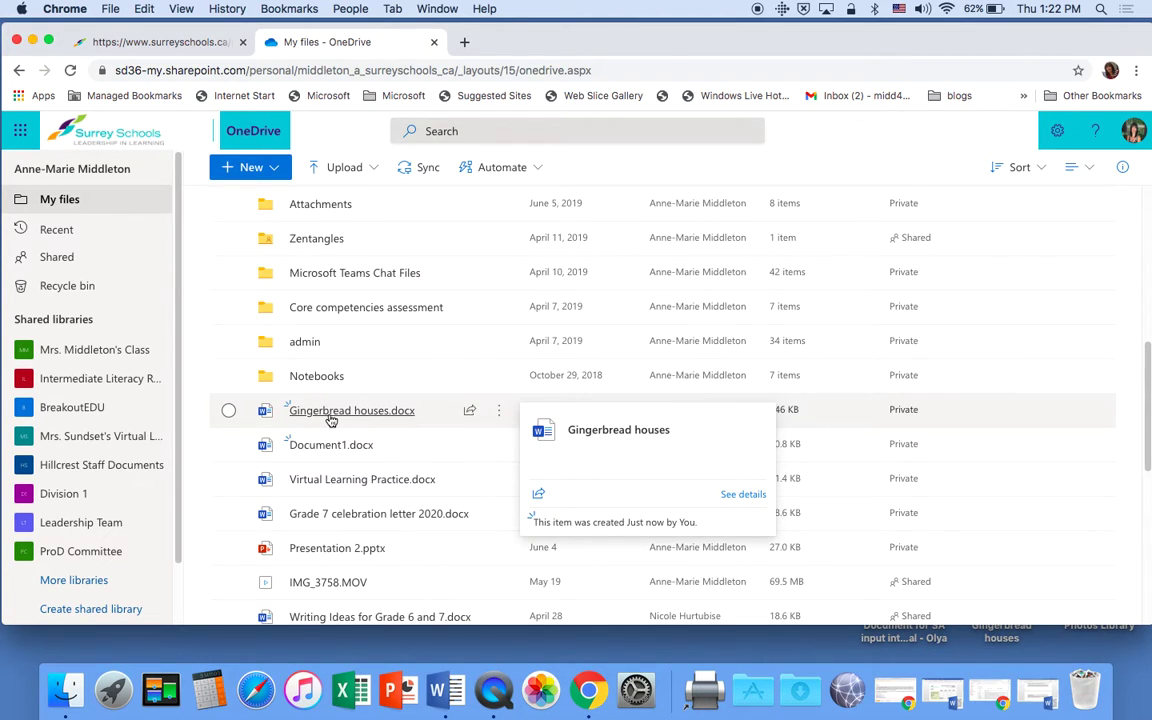
click(331, 418)
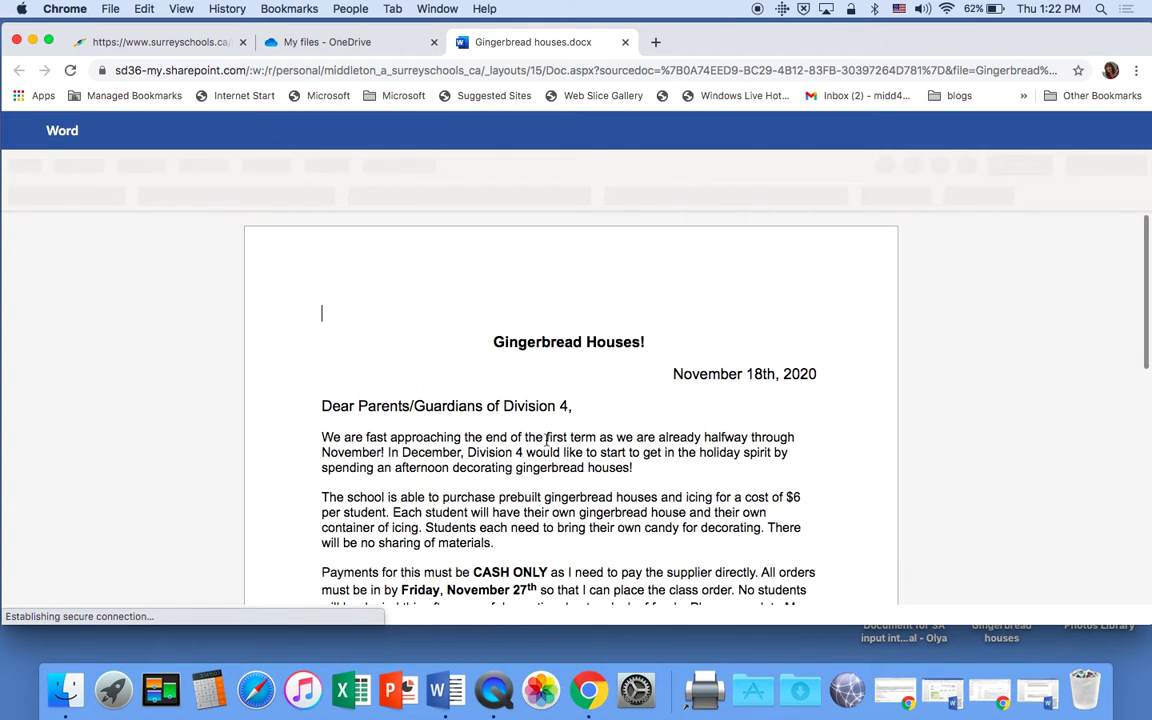
scroll(547, 440, down, 5)
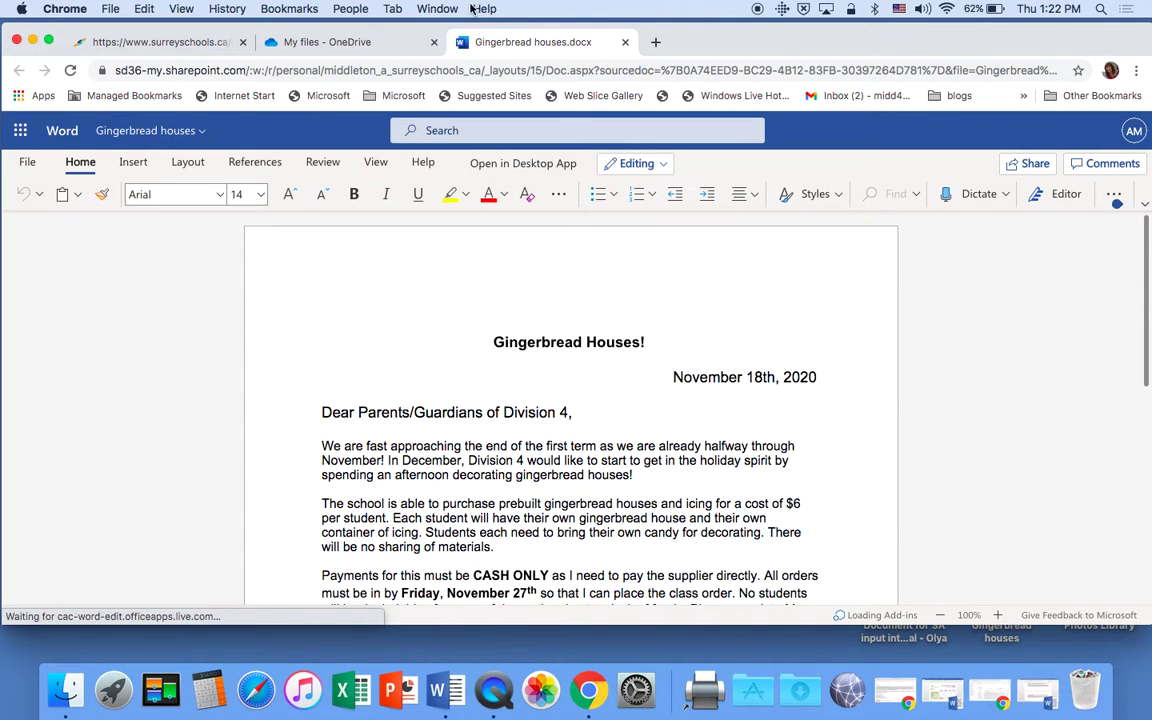
click(625, 42)
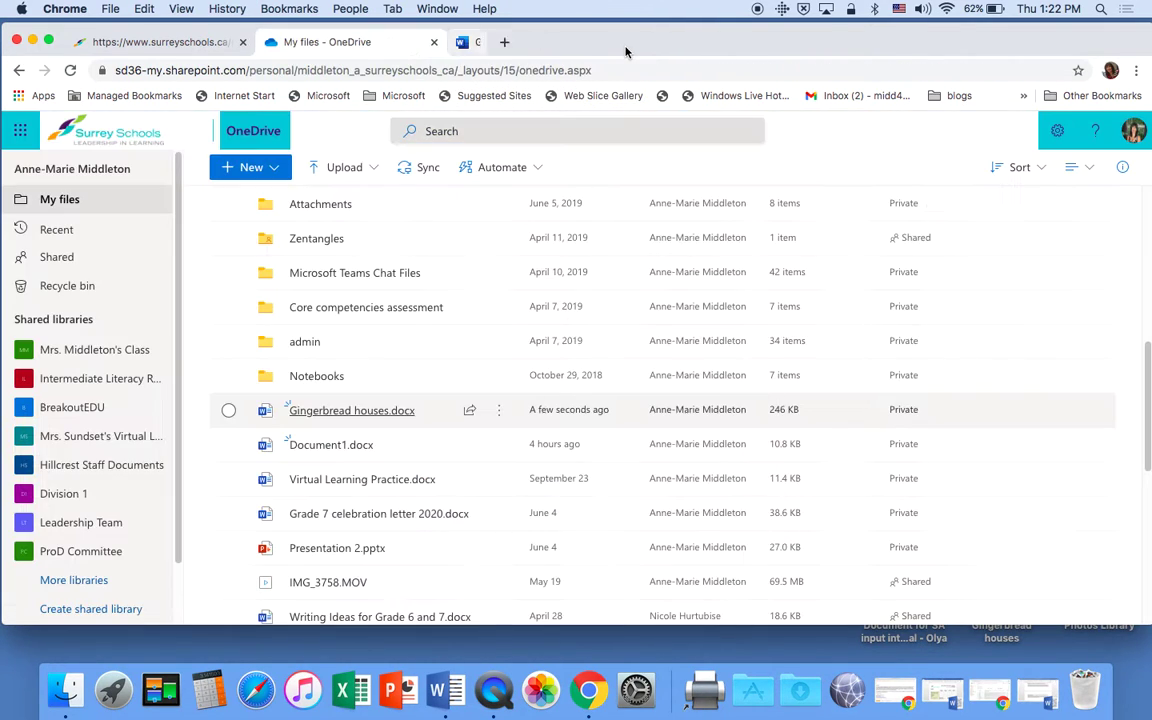
scroll(437, 373, up, 10)
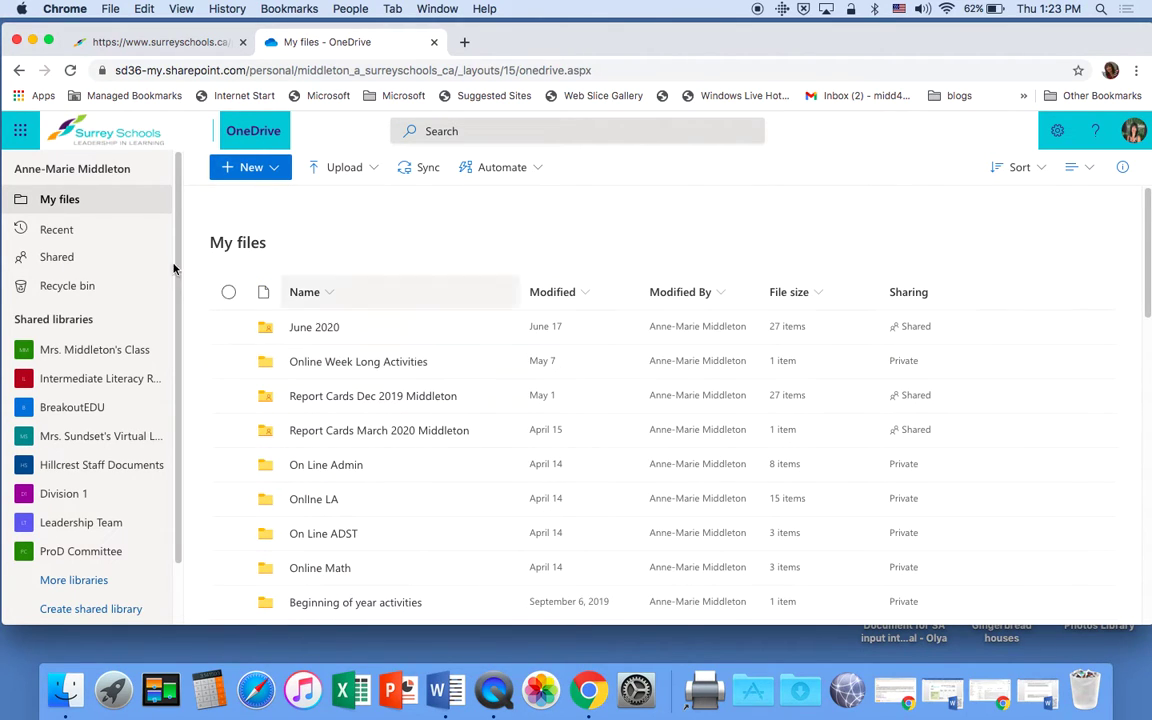
Create a new blank document in Word online and enter the text "Testing out Word".
click(20, 134)
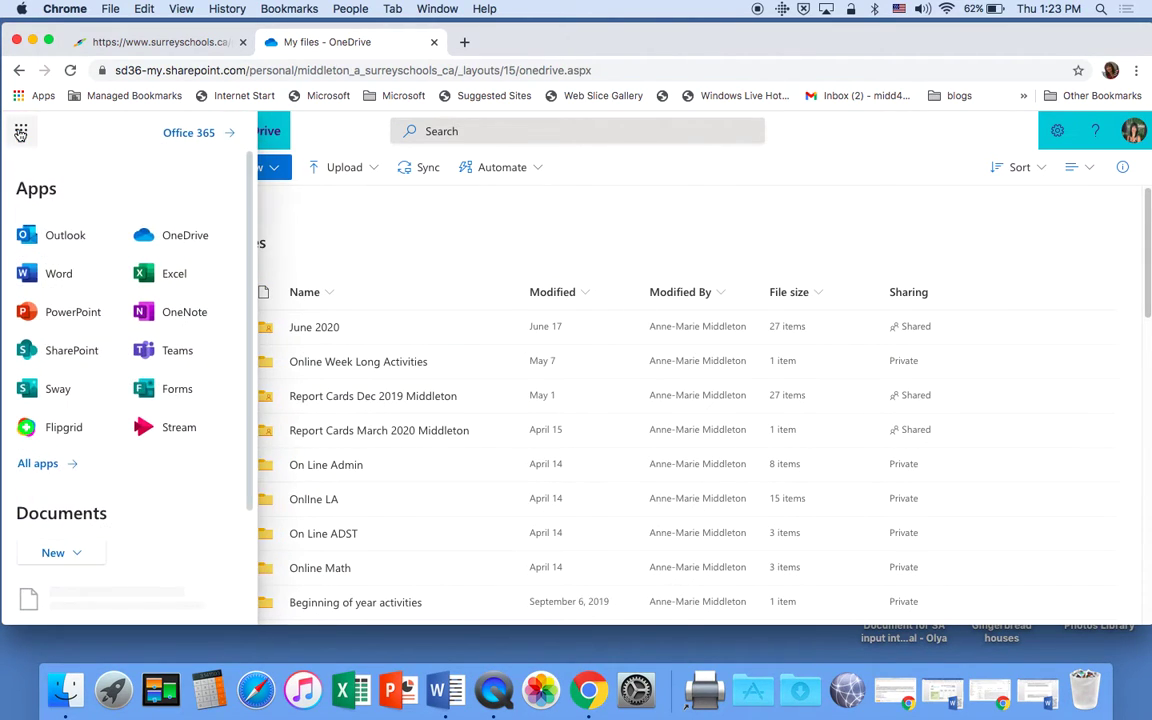
click(58, 276)
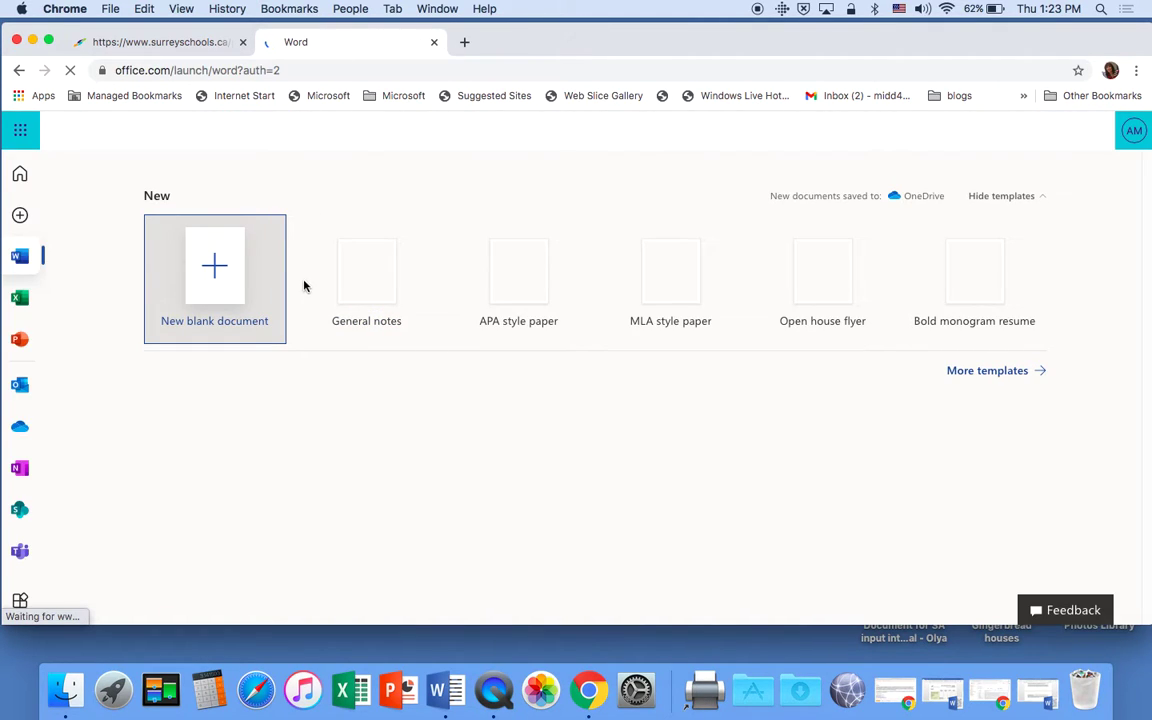
click(216, 270)
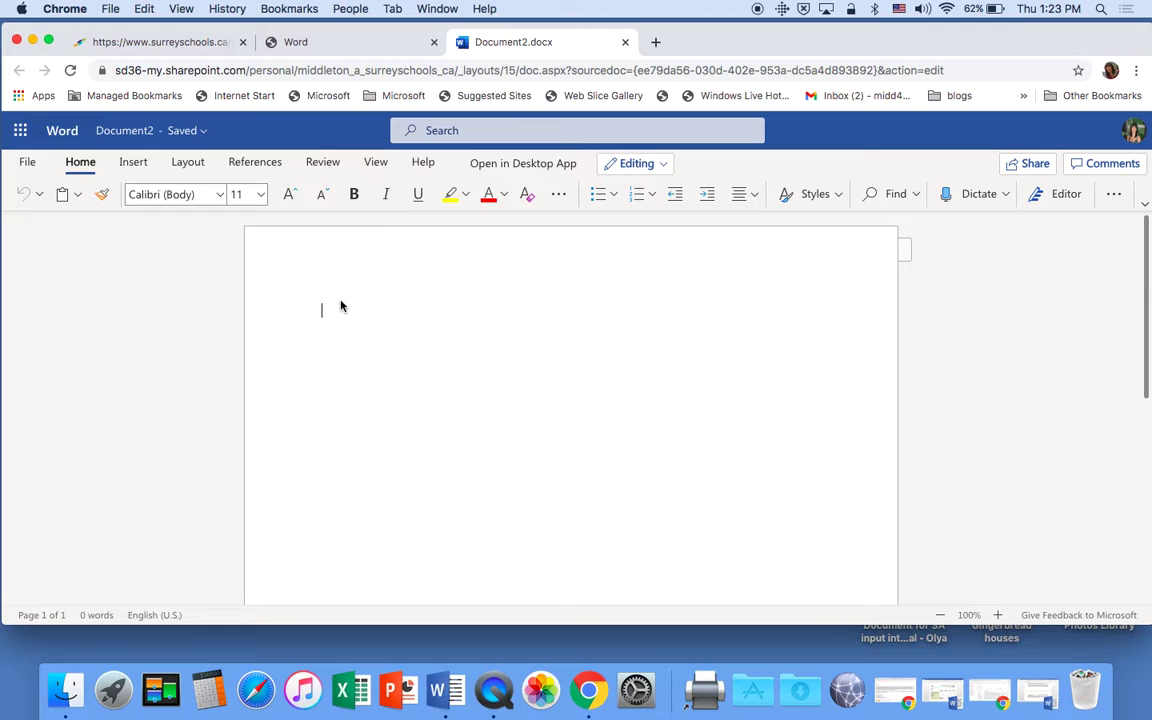
text(Testing out Word)
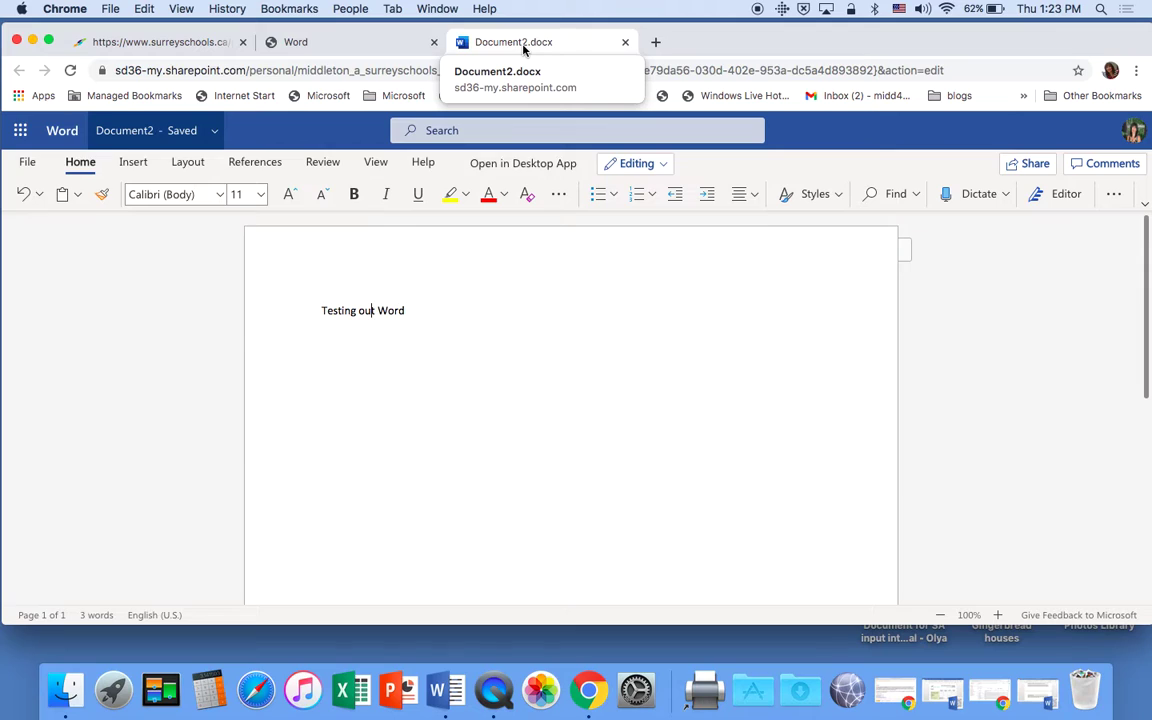
Rename the new document as "Test run".
click(128, 131)
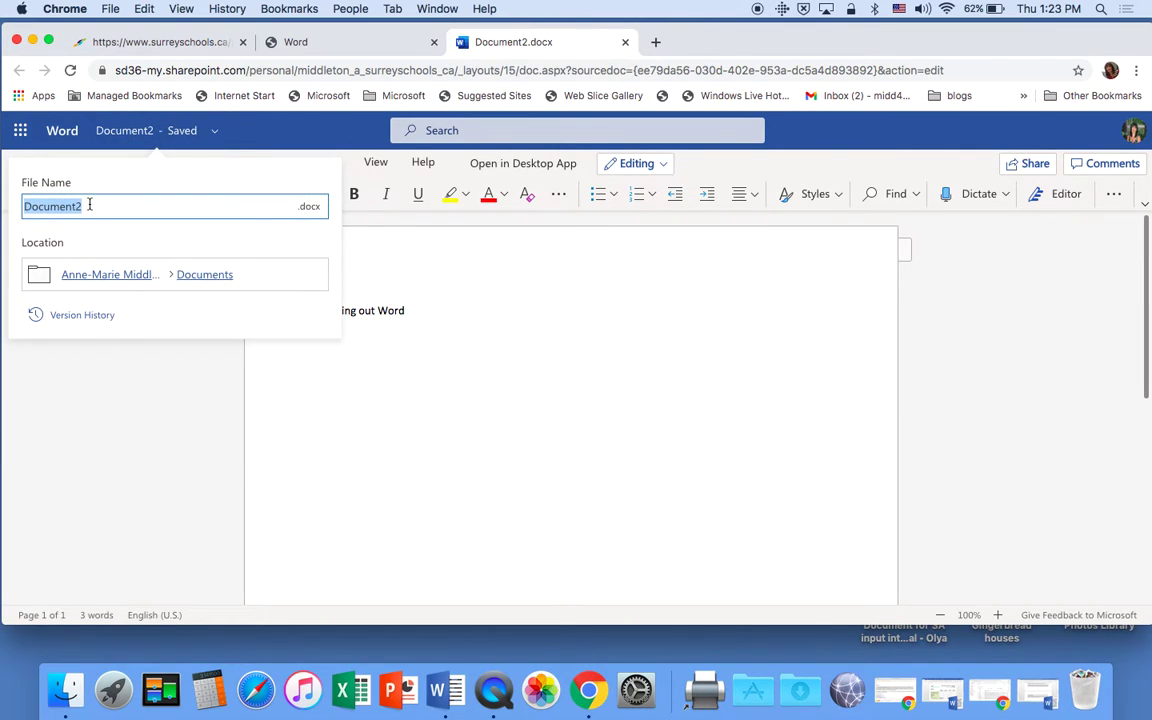
text(Test)
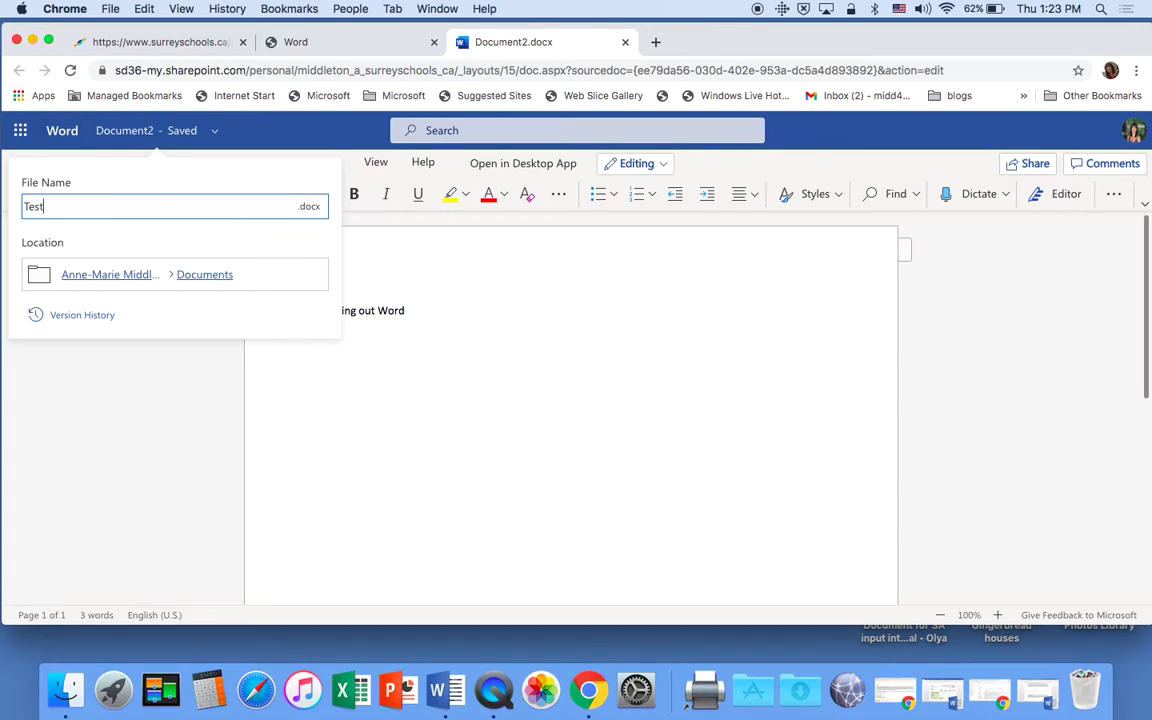
text( ryn)
key(Return)
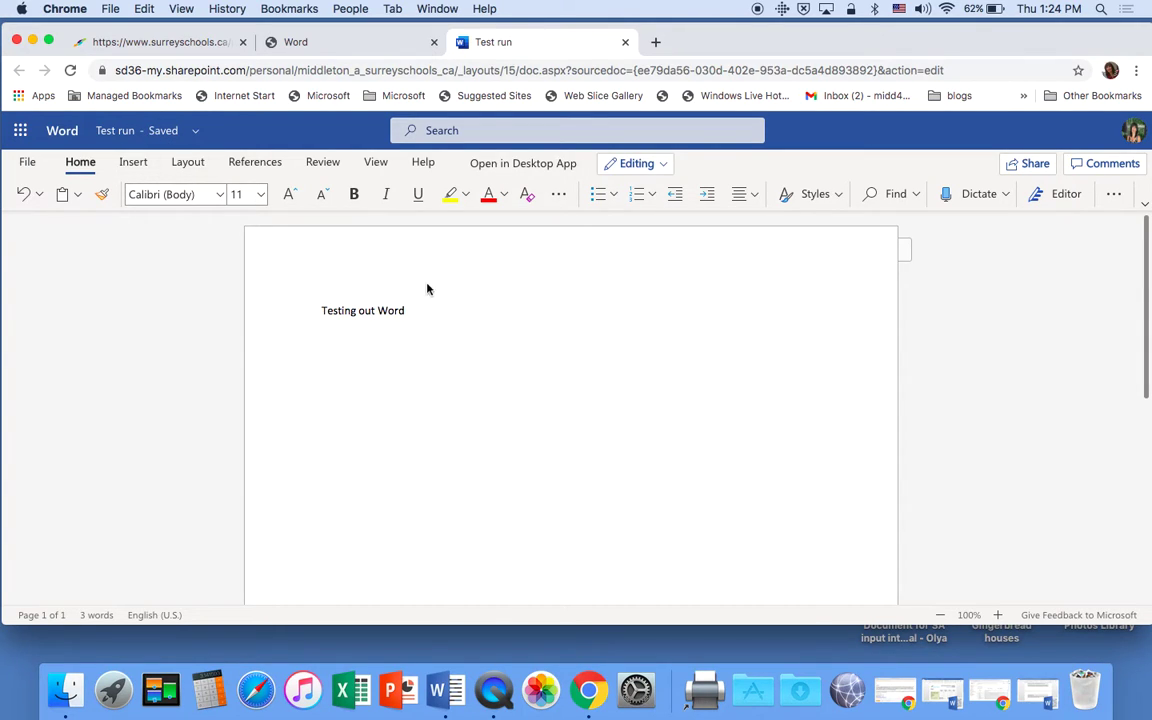
Add two lines of filler text below the first line: "Adhiel" and "Lkerupowef ,mfilwehfm askjweif".
key(Return)
text(adhiel)
key(Return)
text(lkerupowef  ,mfilwehfm )
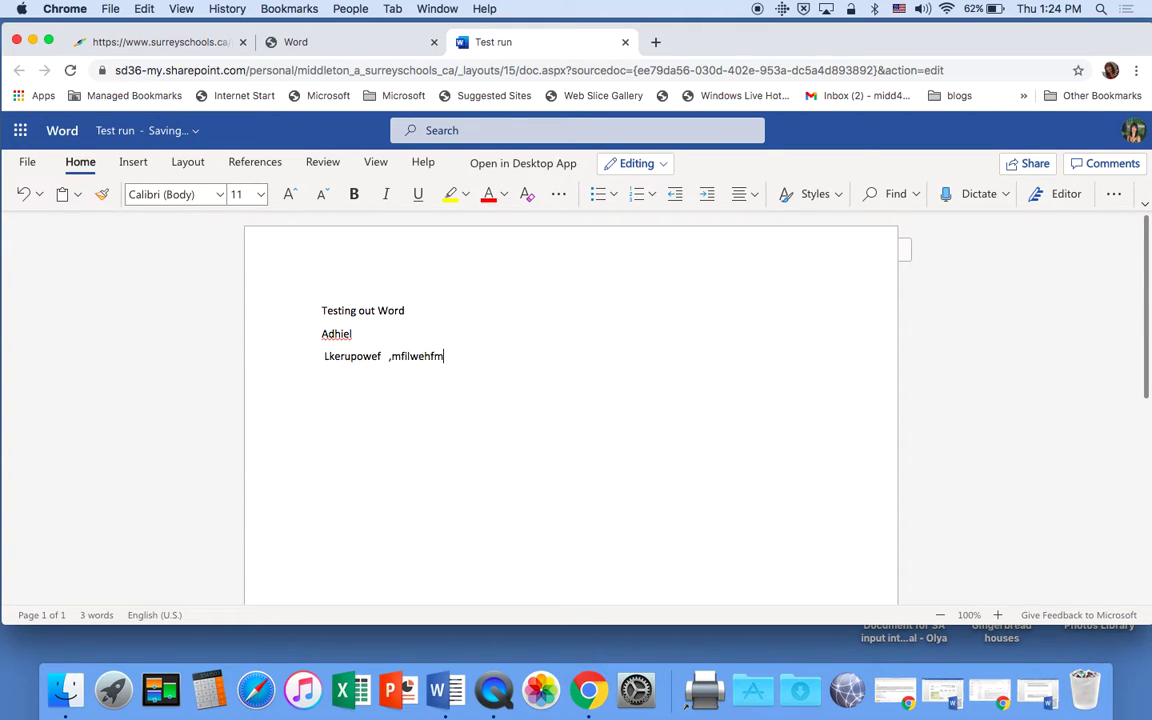
text(askjwe)
key(Left)
key(Left)
key(Left)
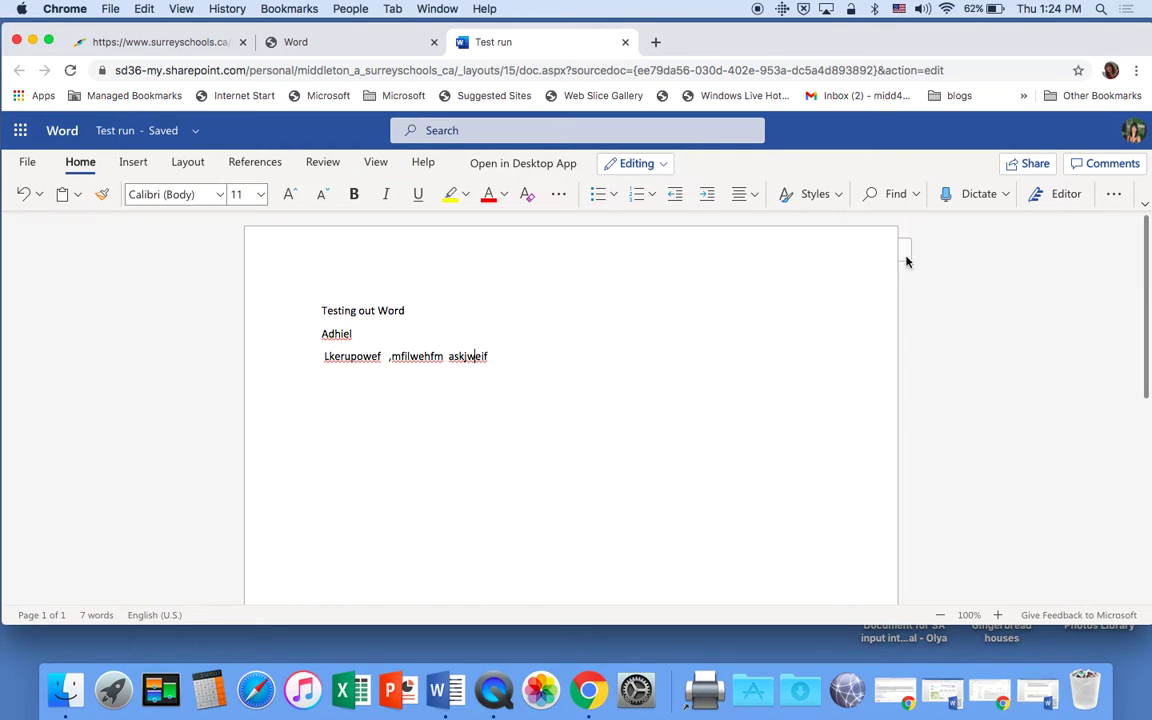
Start sharing the document and set its link to allow editing for specific people.
click(1034, 170)
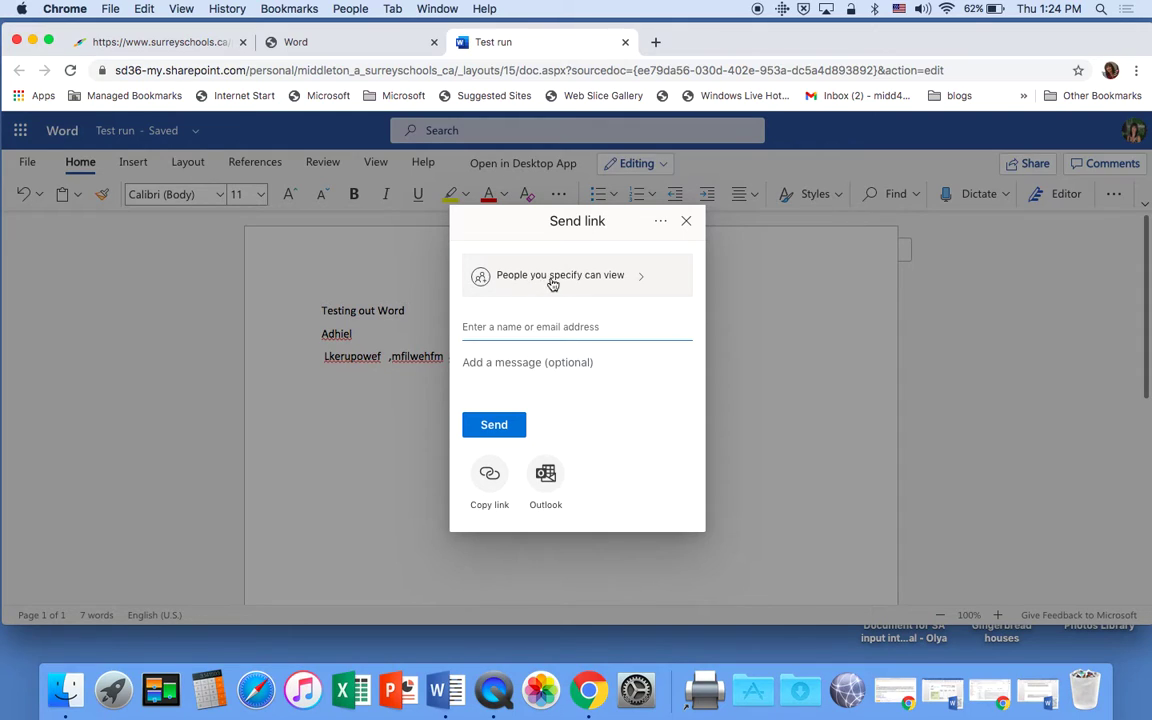
click(642, 282)
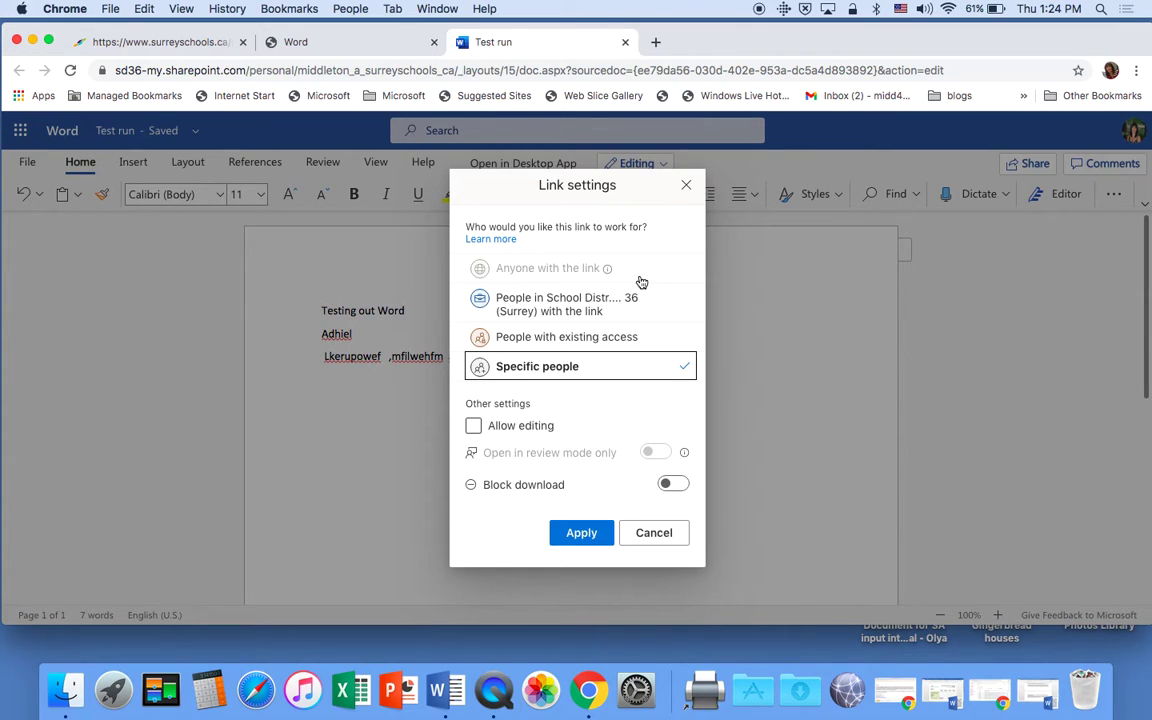
click(473, 426)
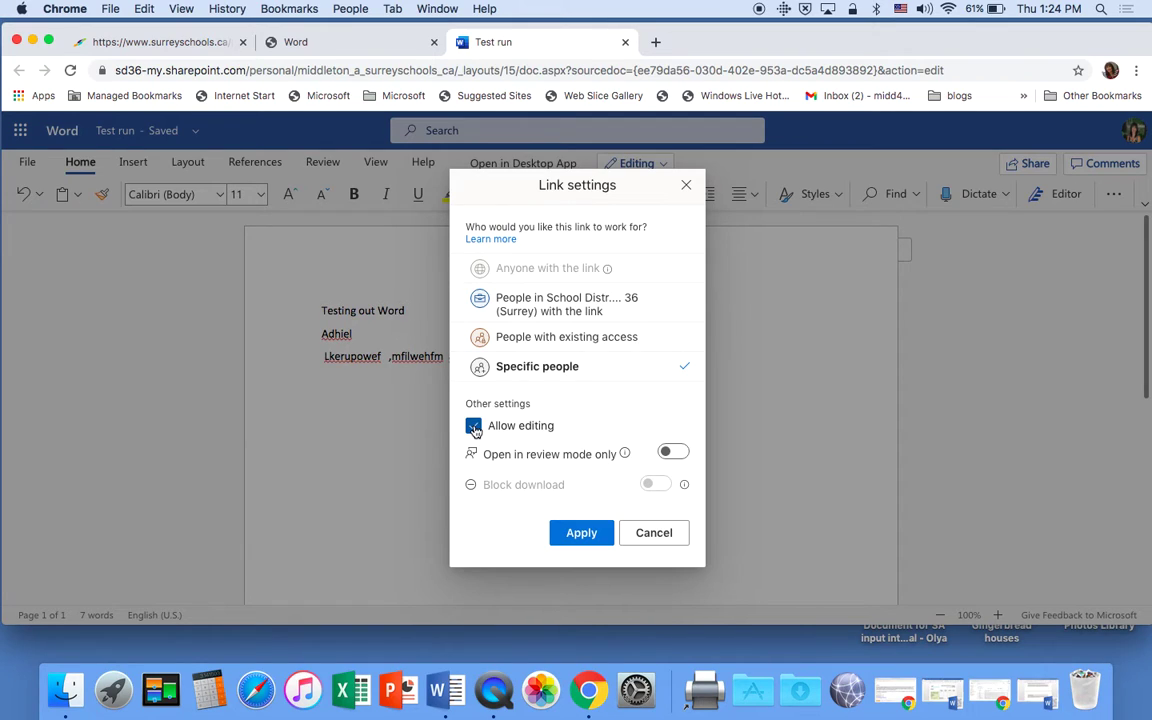
click(582, 534)
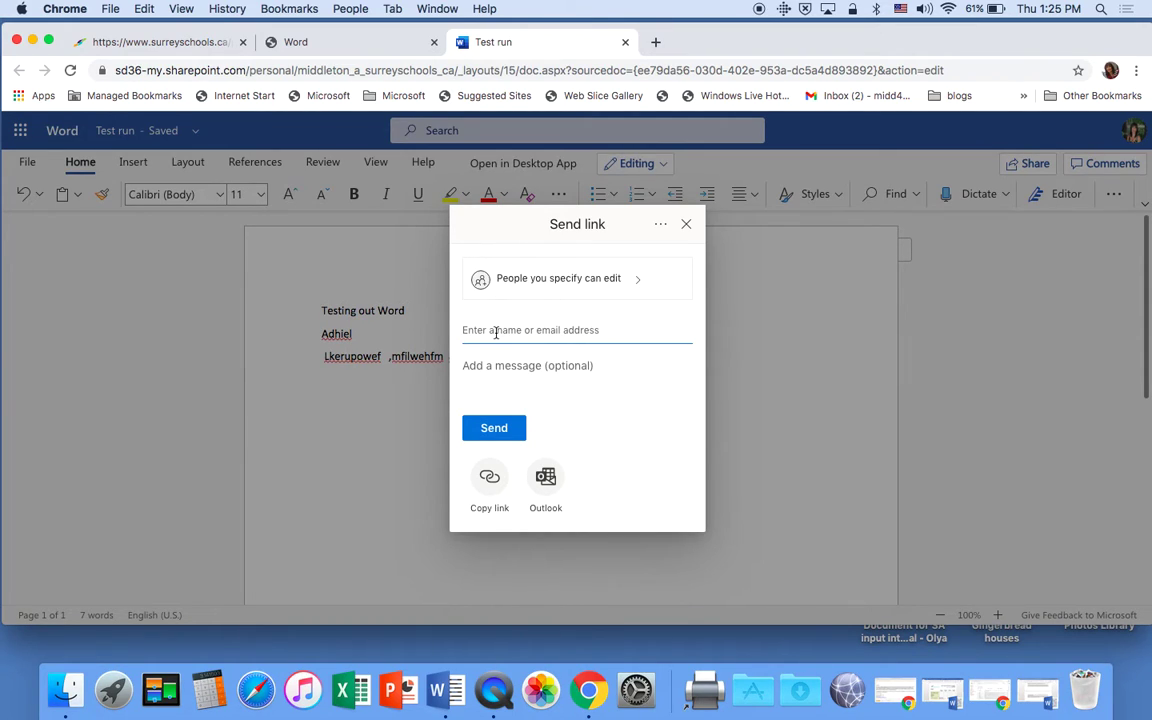
Add a student teacher and a teacher from the suggested people as recipients of the editing link, and close the sharing dialog without sending.
text(olya)
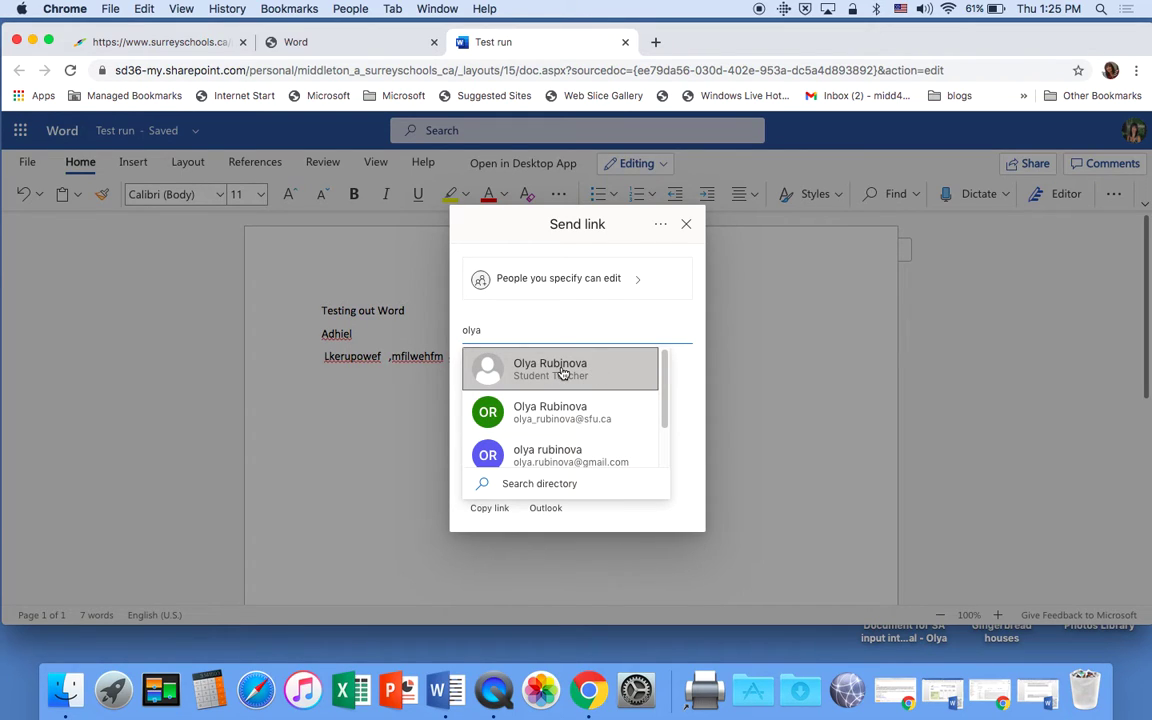
click(583, 368)
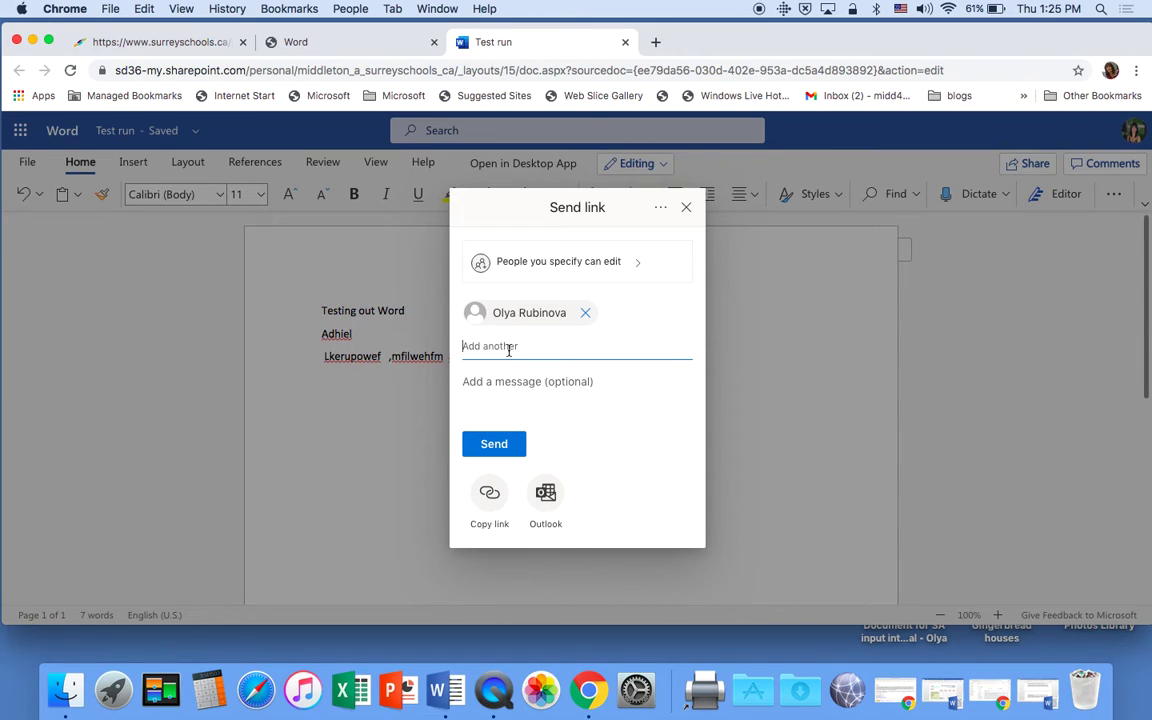
text(Lori )
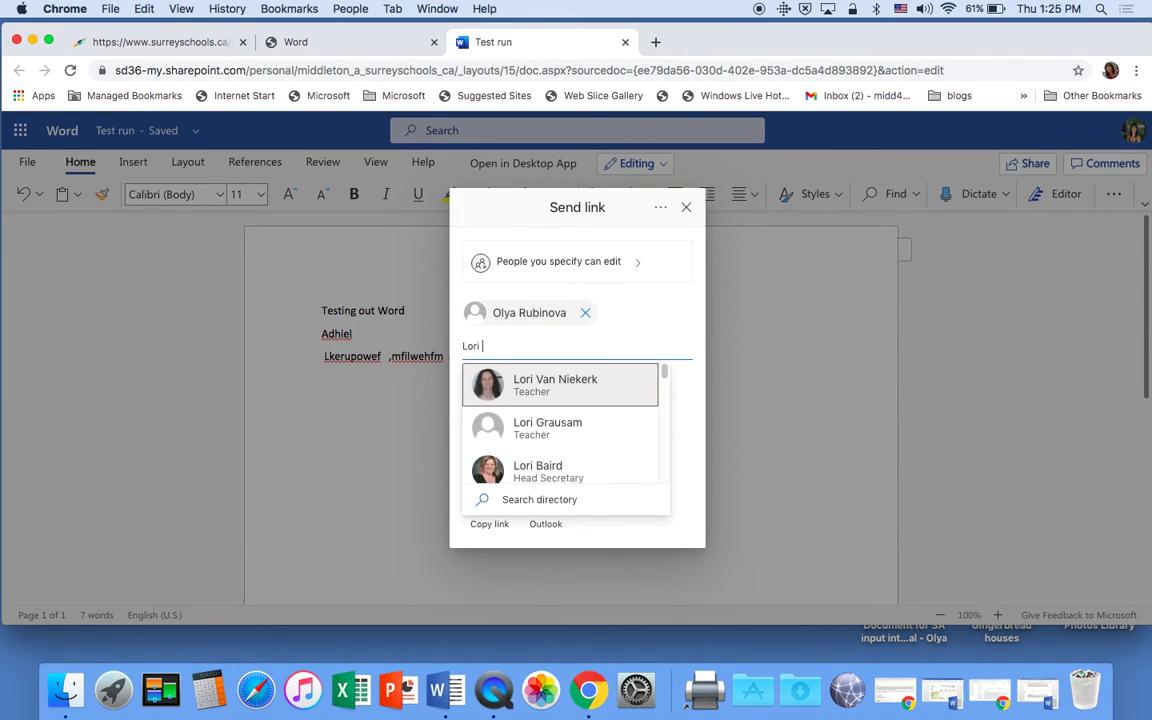
text(Va)
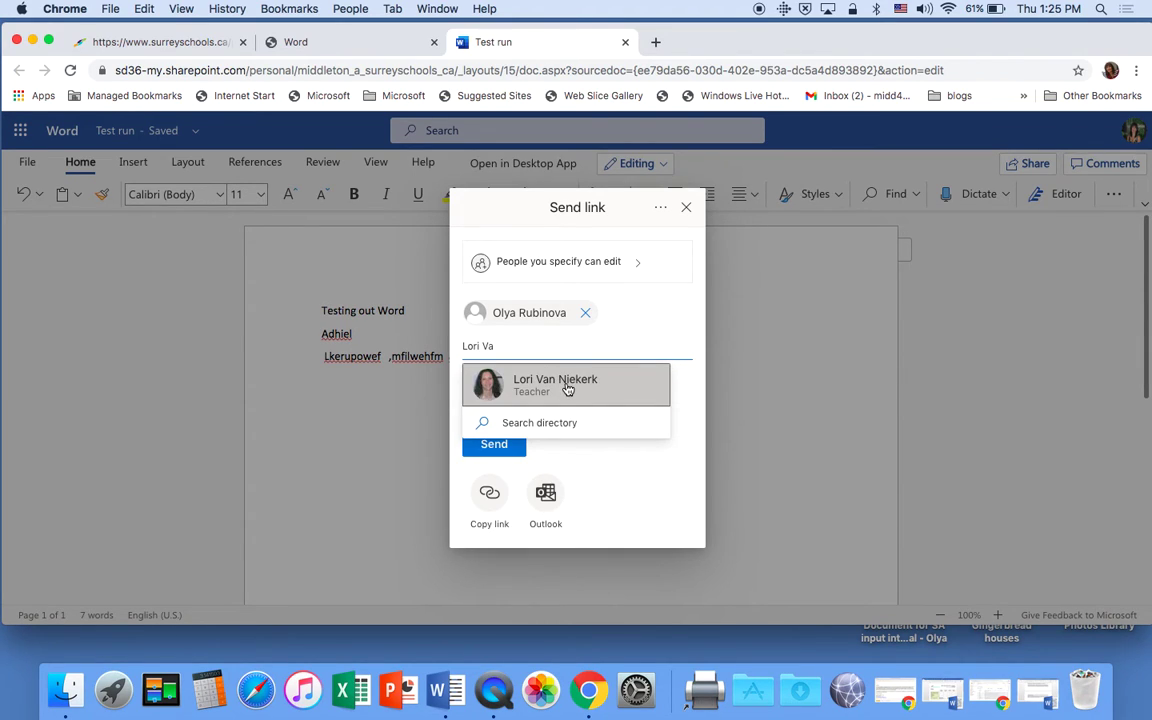
click(567, 389)
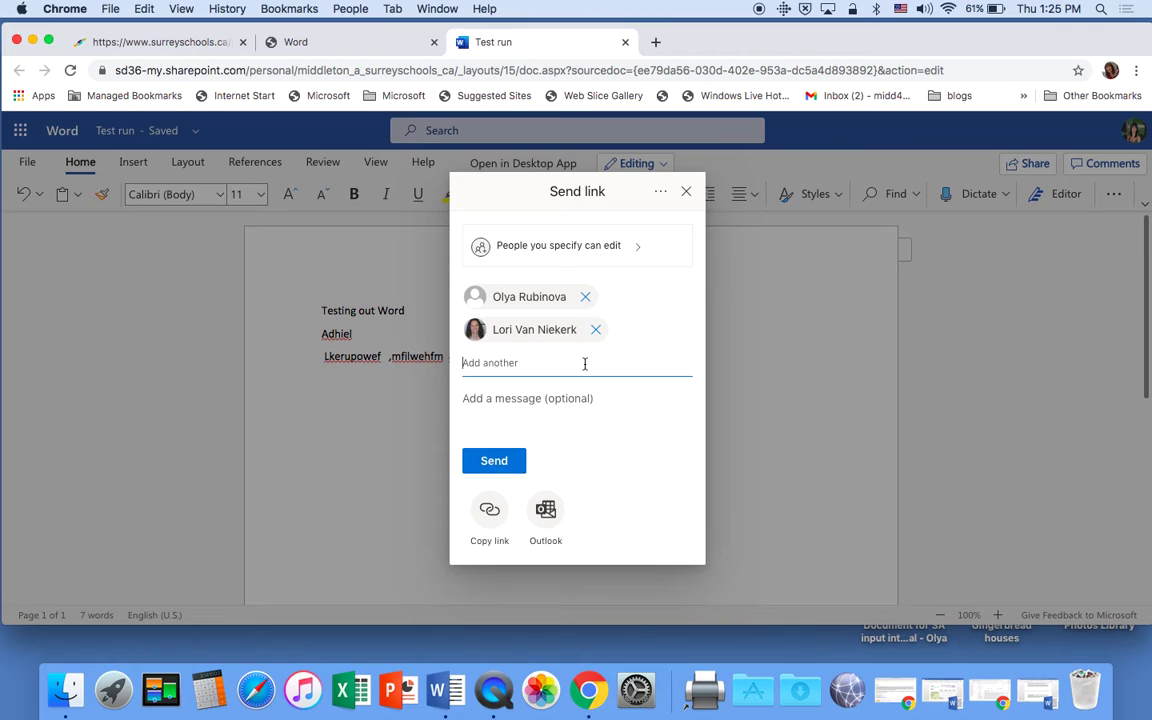
click(685, 194)
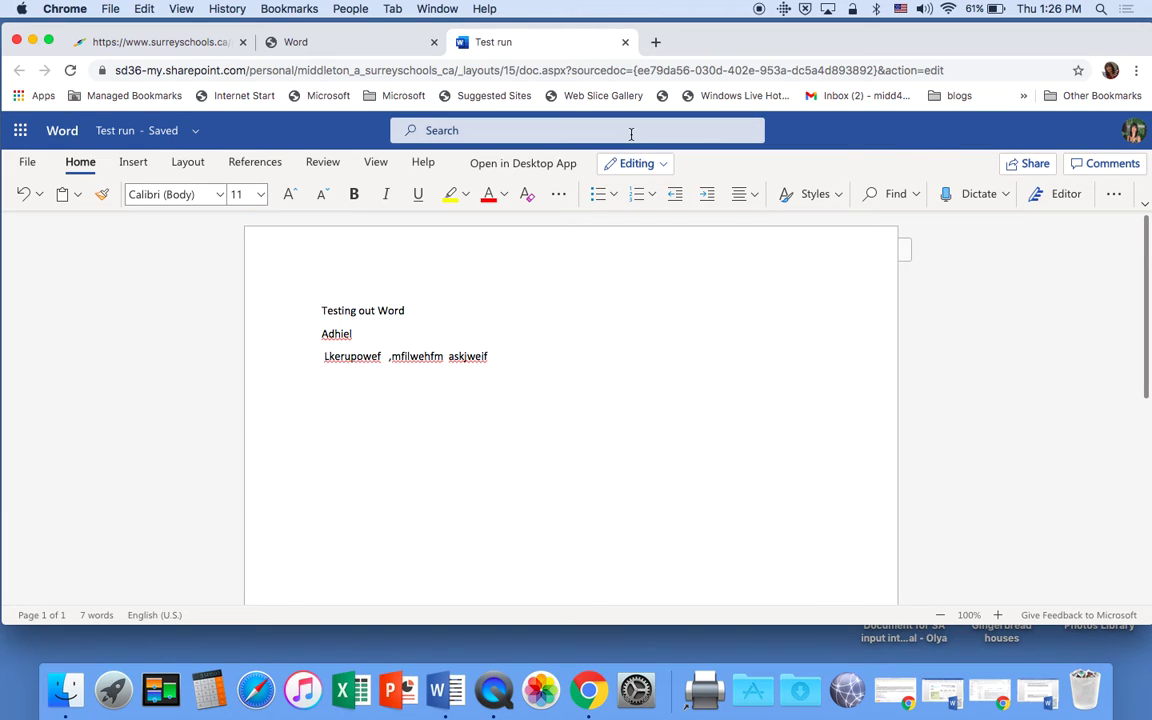
click(624, 44)
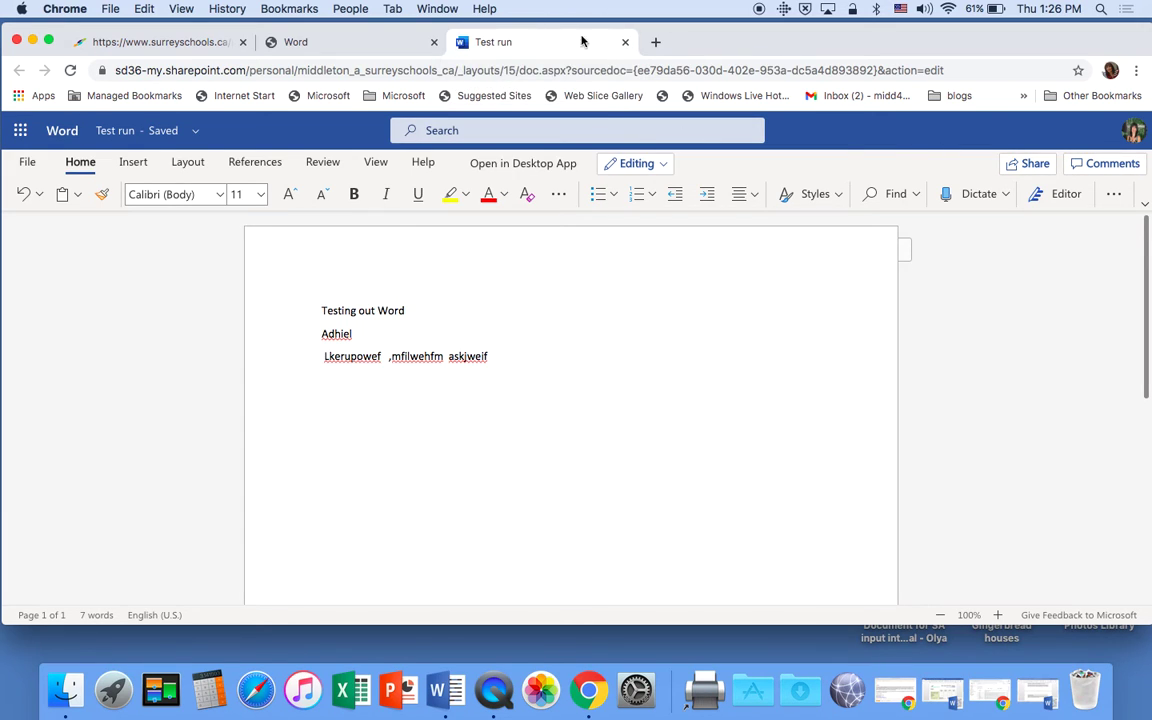